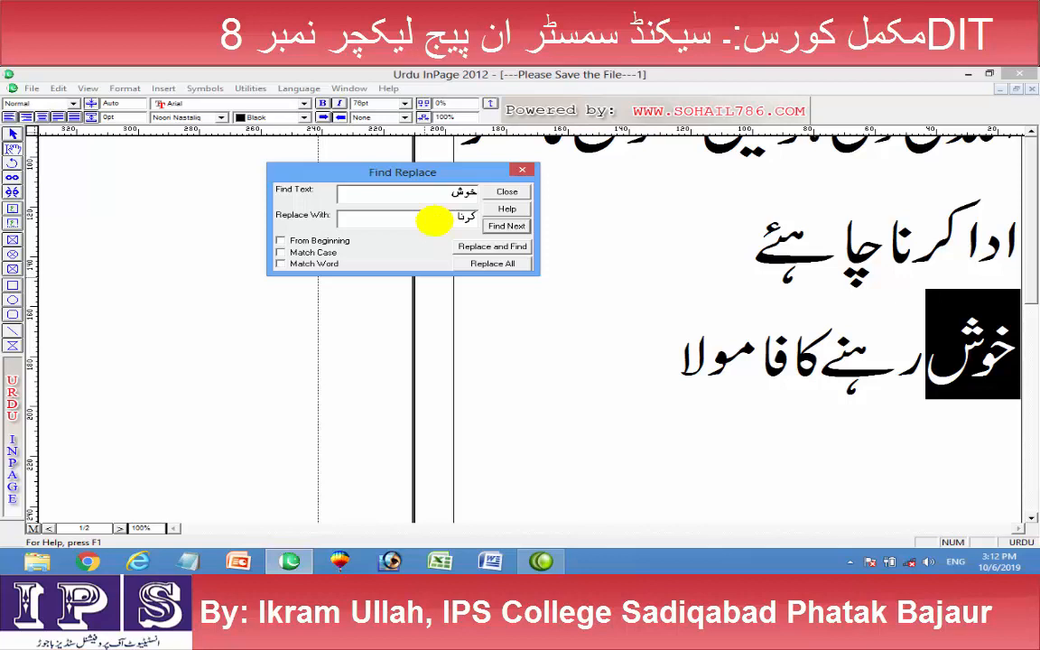
Step: Replace successive occurrences of خوش with کرنا one at a time, finding the following match each time
click(511, 248)
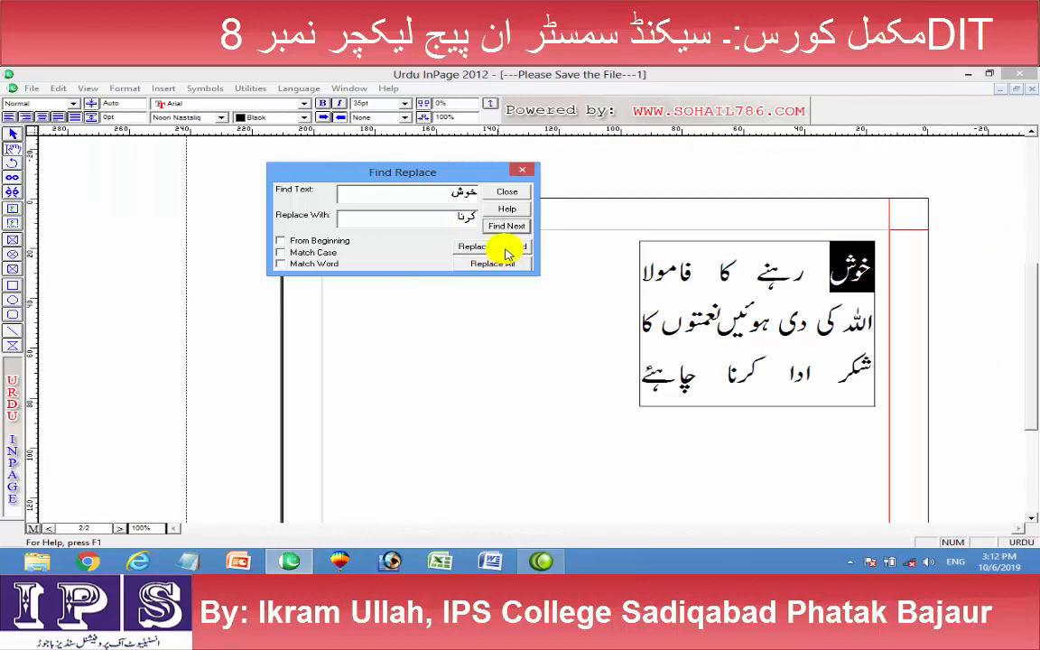
click(503, 248)
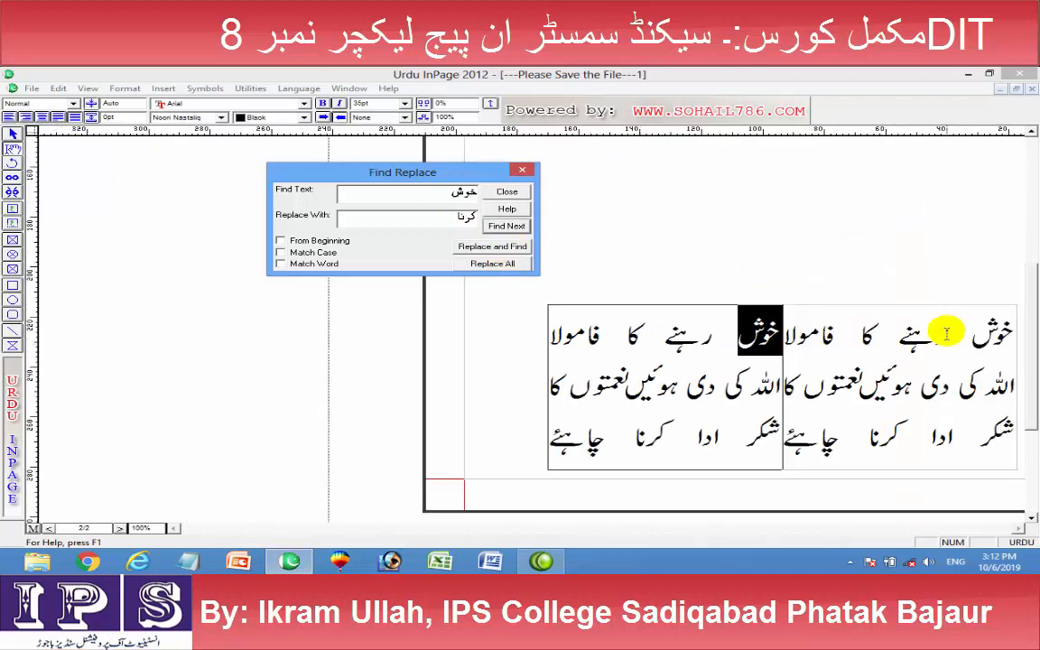
click(469, 252)
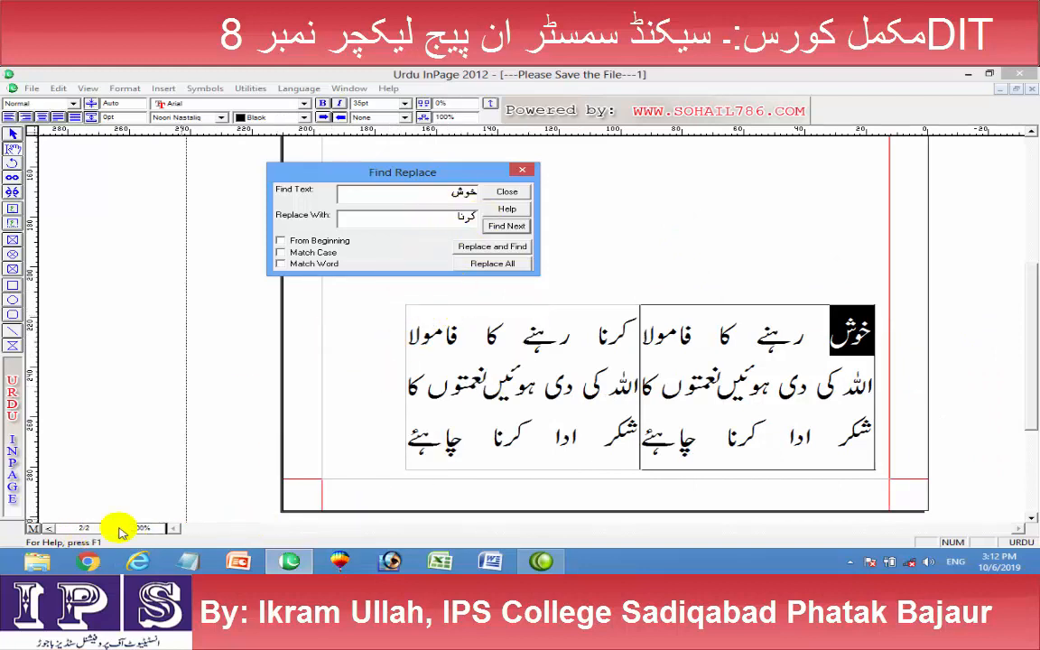
Step: Replace all remaining occurrences of خوش with کرنا and close the Find Replace dialog
click(151, 529)
click(121, 529)
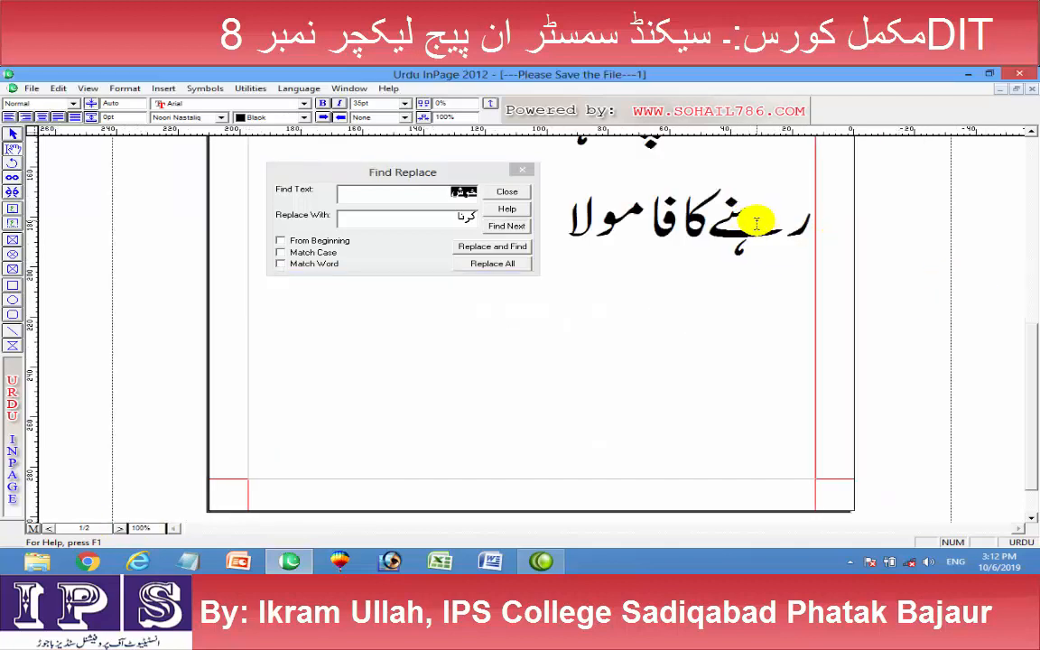
drag(1029, 350, 1028, 204)
drag(436, 177, 533, 193)
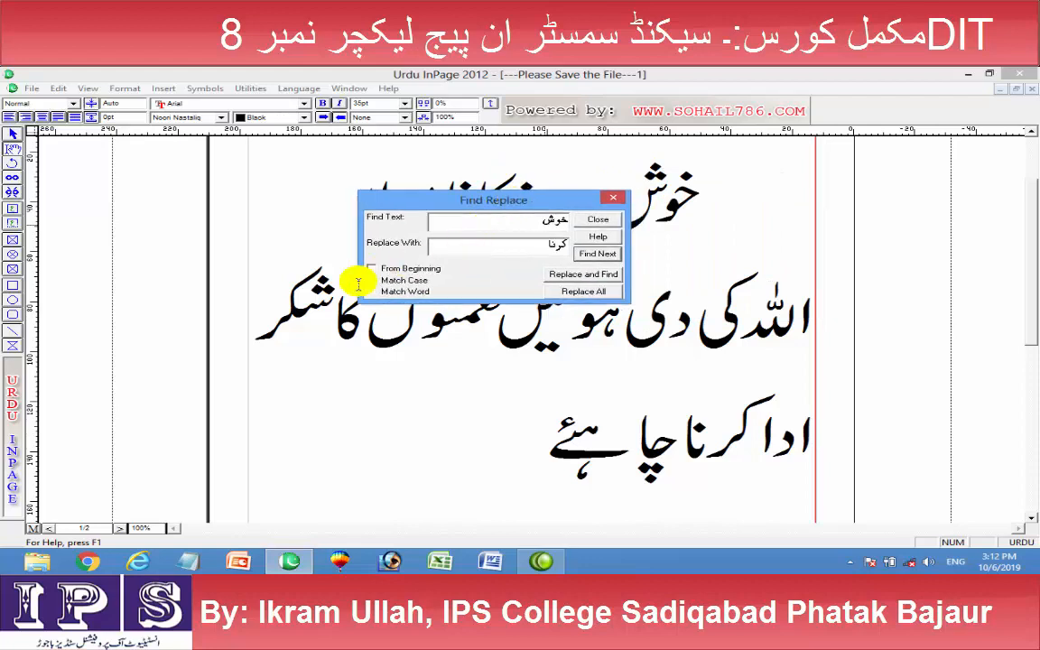
click(583, 291)
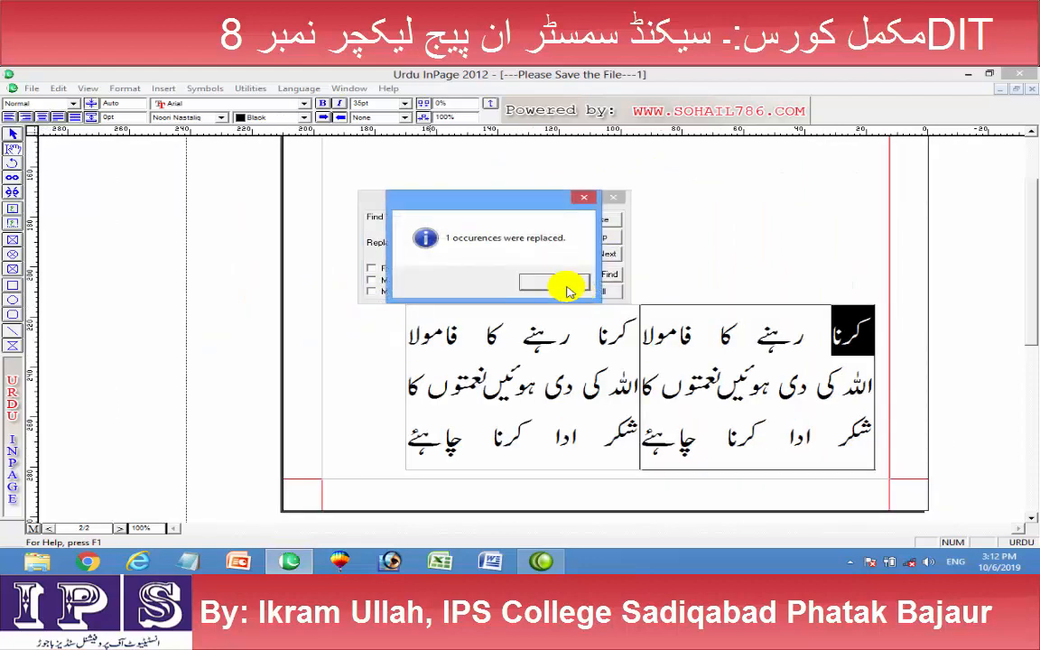
click(552, 285)
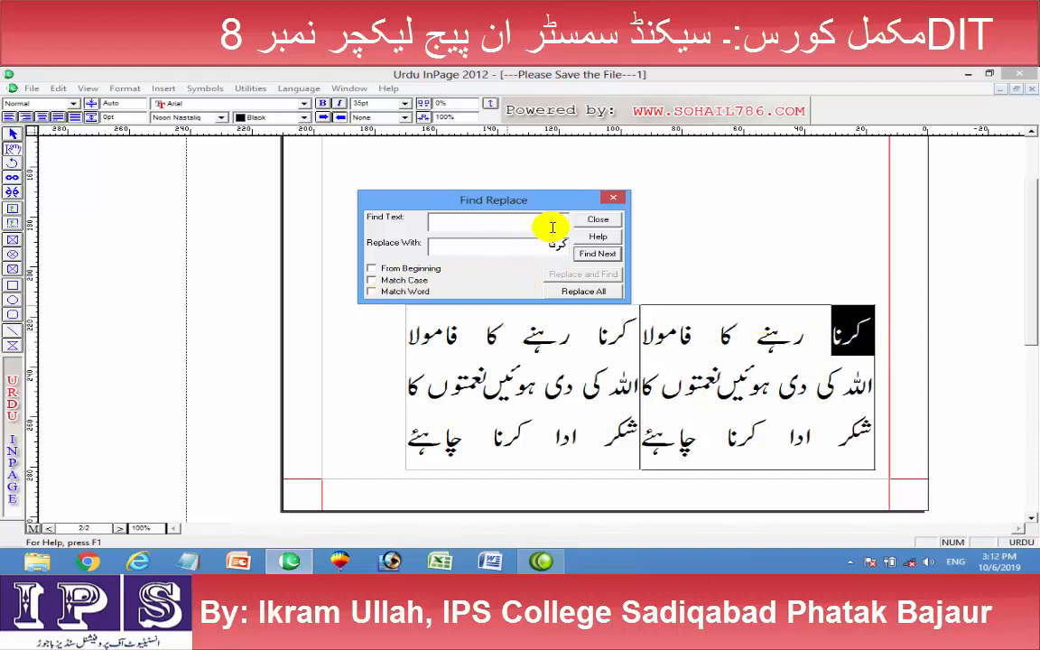
click(601, 218)
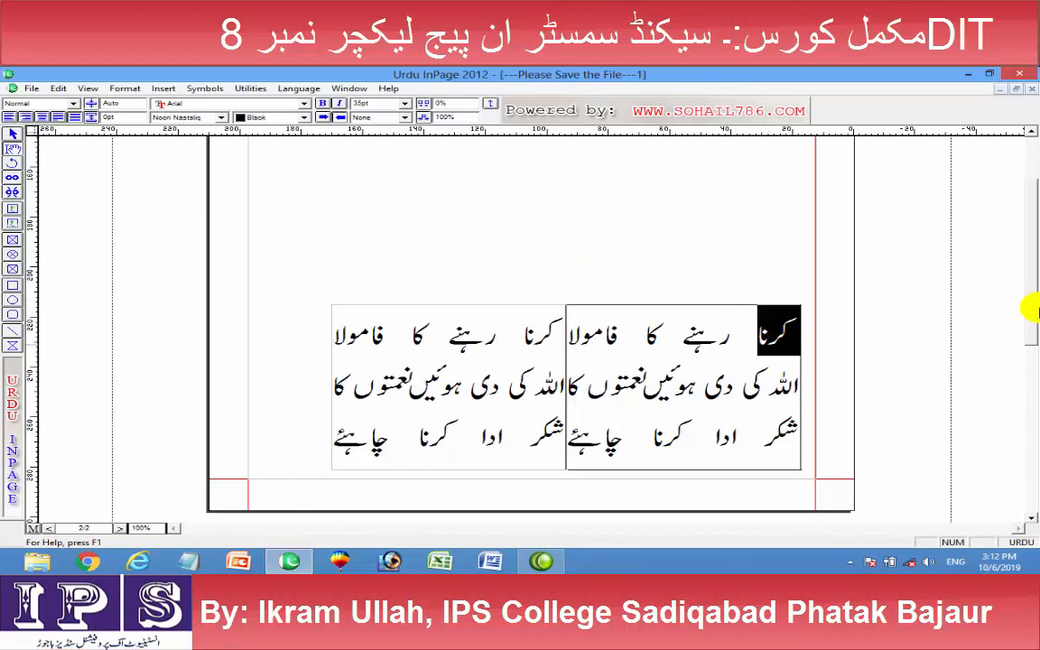
drag(1031, 305, 1029, 269)
drag(1037, 183, 1035, 178)
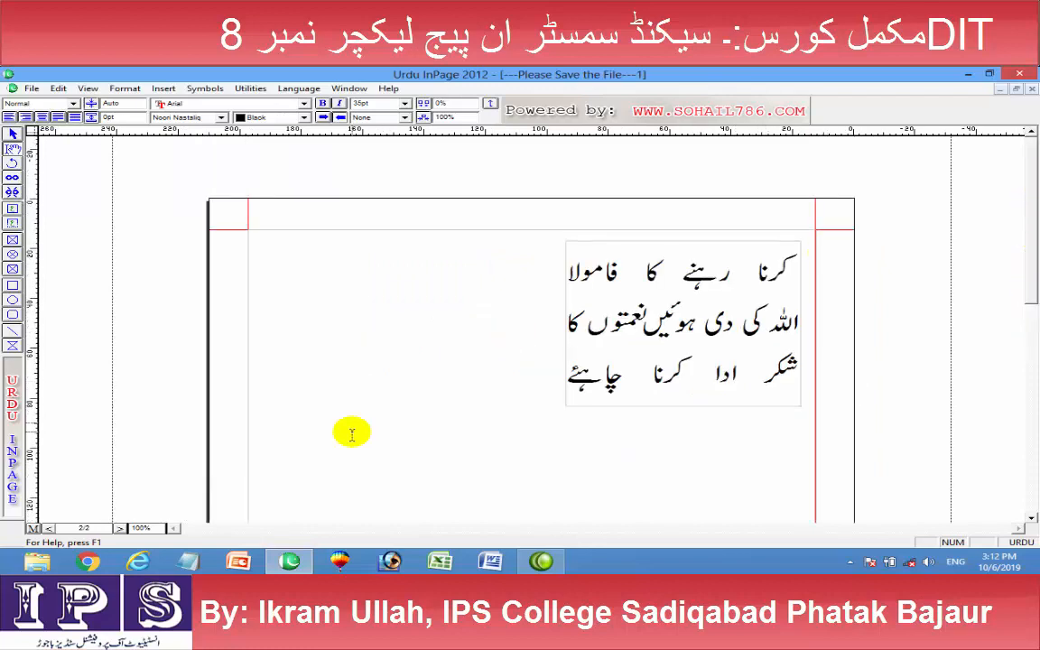
click(124, 527)
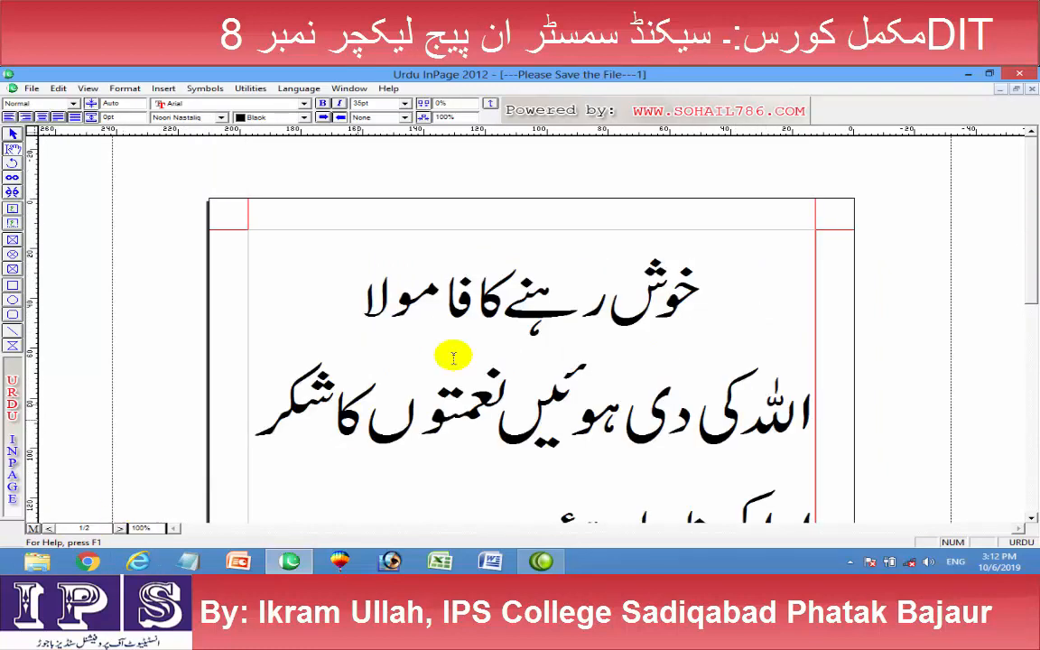
click(58, 87)
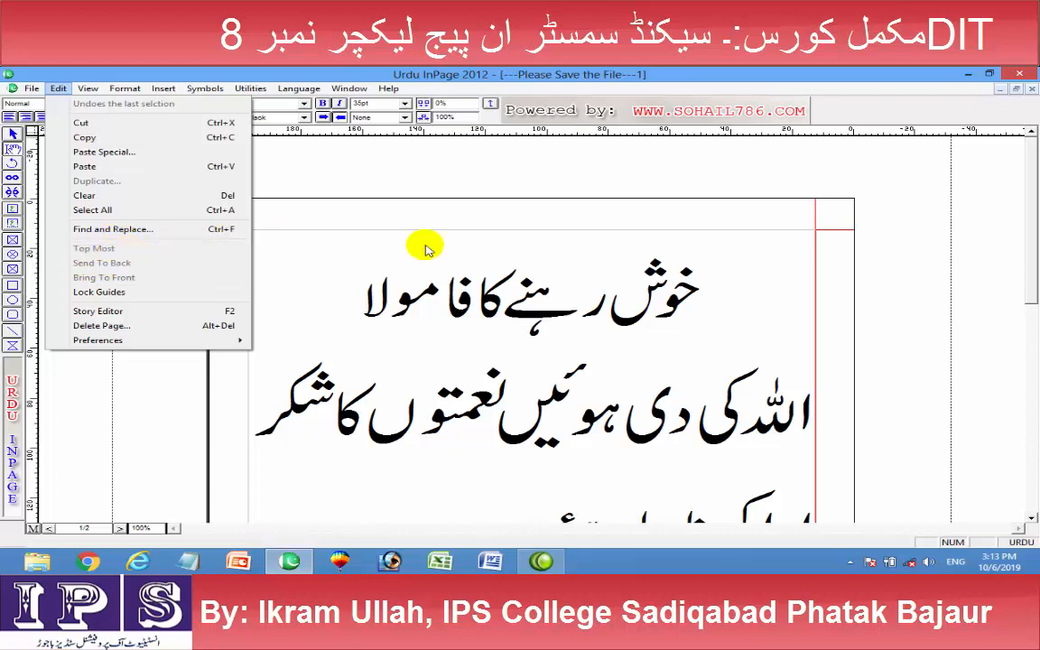
Step: Draw a rectangular picture frame about 60 by 40 mm in the blank area below the last text line on page 1
drag(1030, 277, 1027, 368)
drag(1030, 291, 1030, 358)
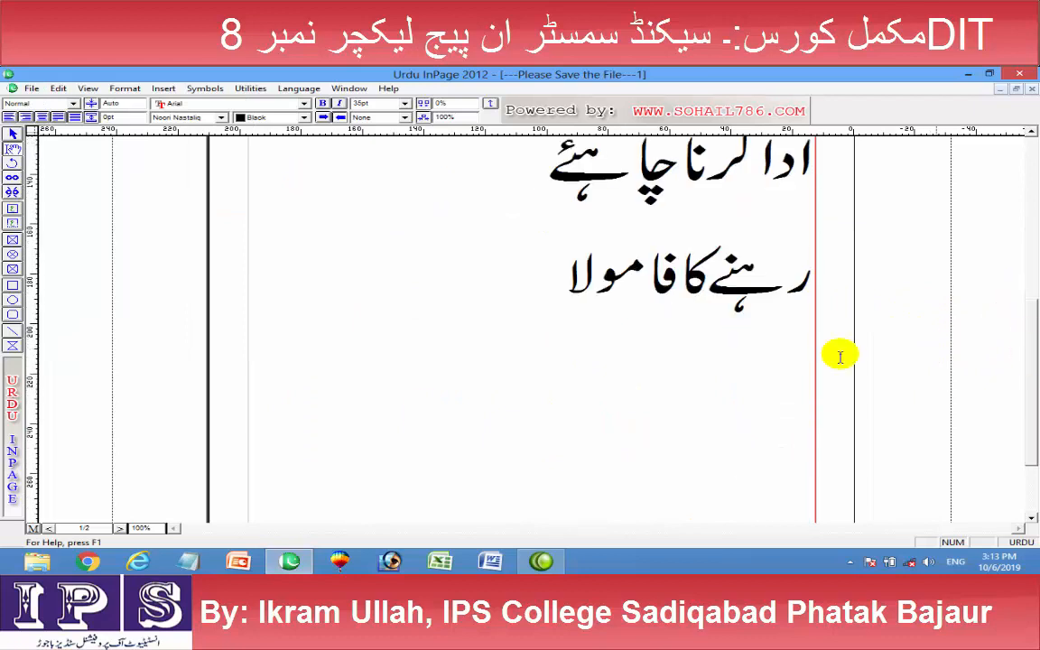
click(13, 240)
drag(258, 296, 443, 395)
Step: Import Ground.jpg from the Lesso Tool folder on the Desktop into the new rectangular frame
double_click(312, 311)
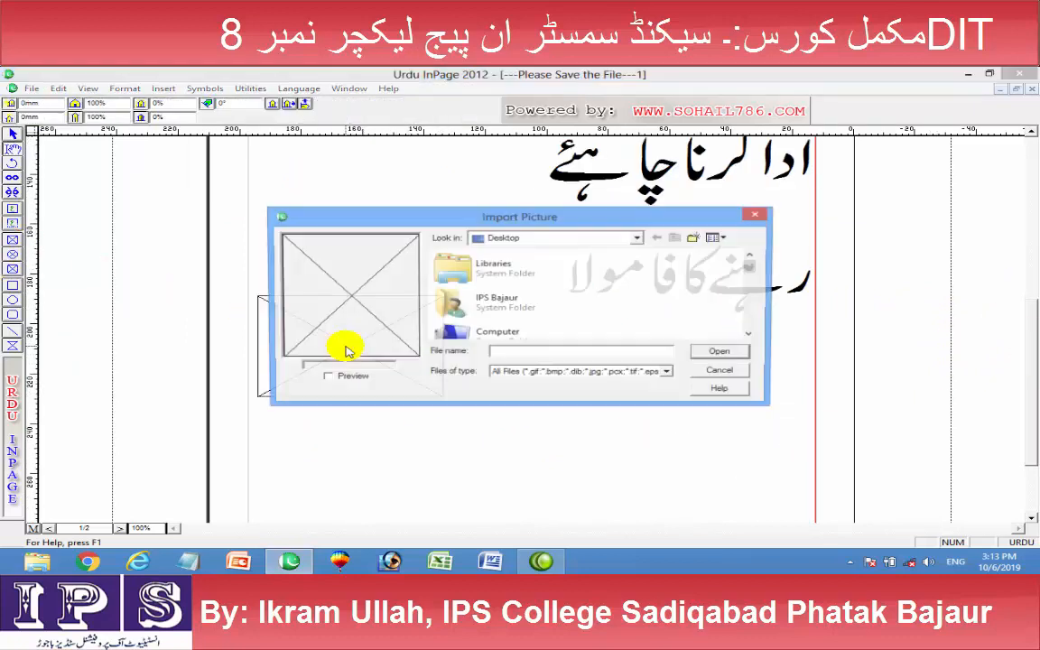
scroll(756, 270, down, 5)
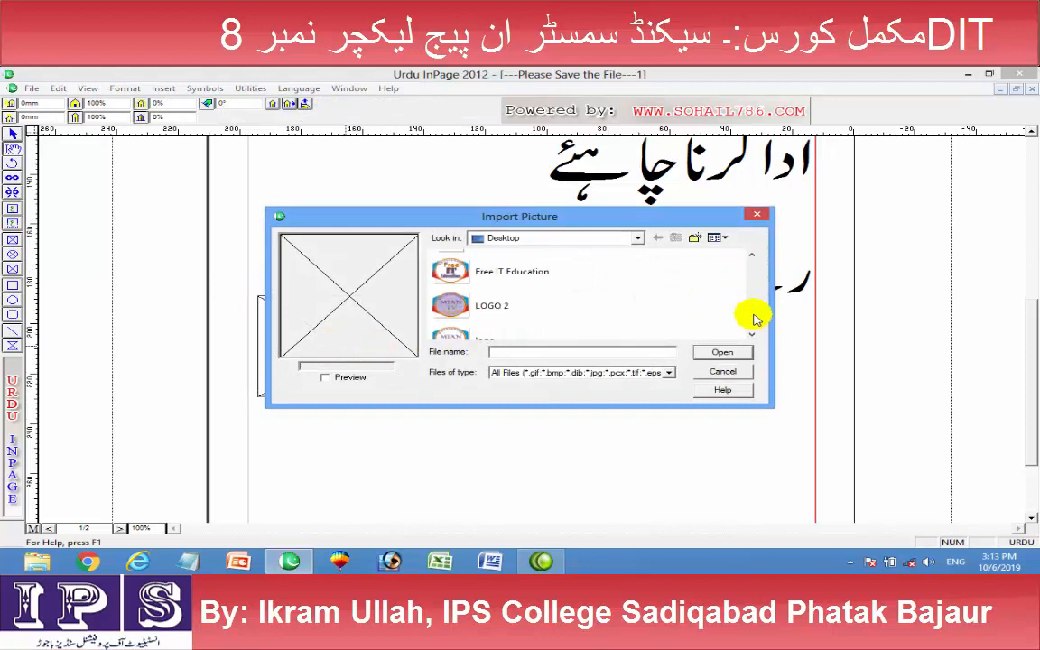
scroll(748, 316, up, 1)
scroll(747, 316, down, 3)
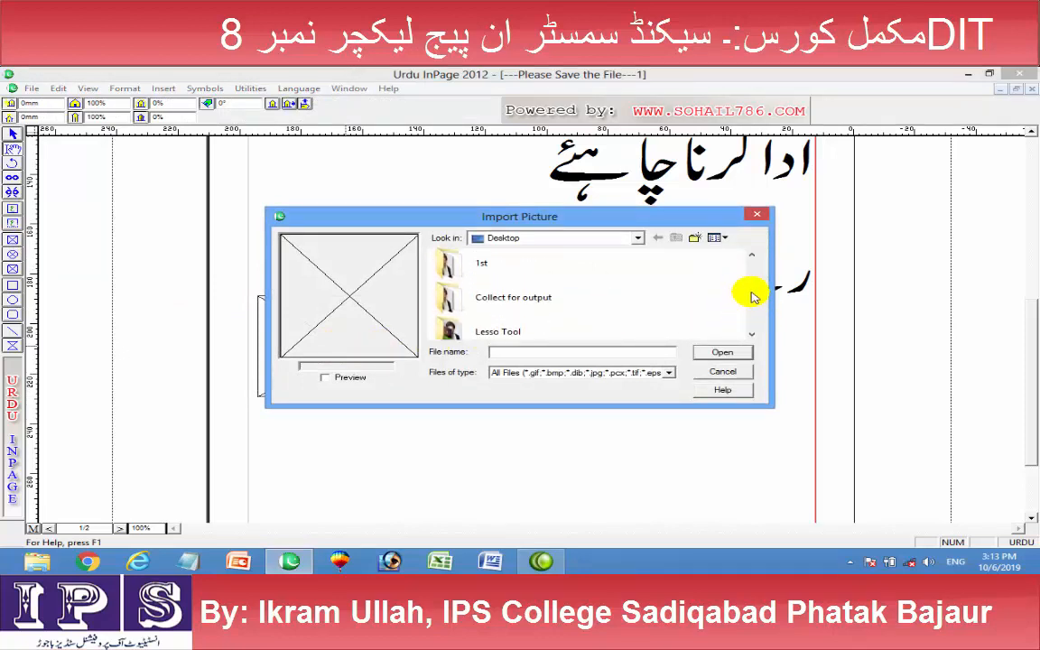
double_click(485, 336)
scroll(747, 296, down, 3)
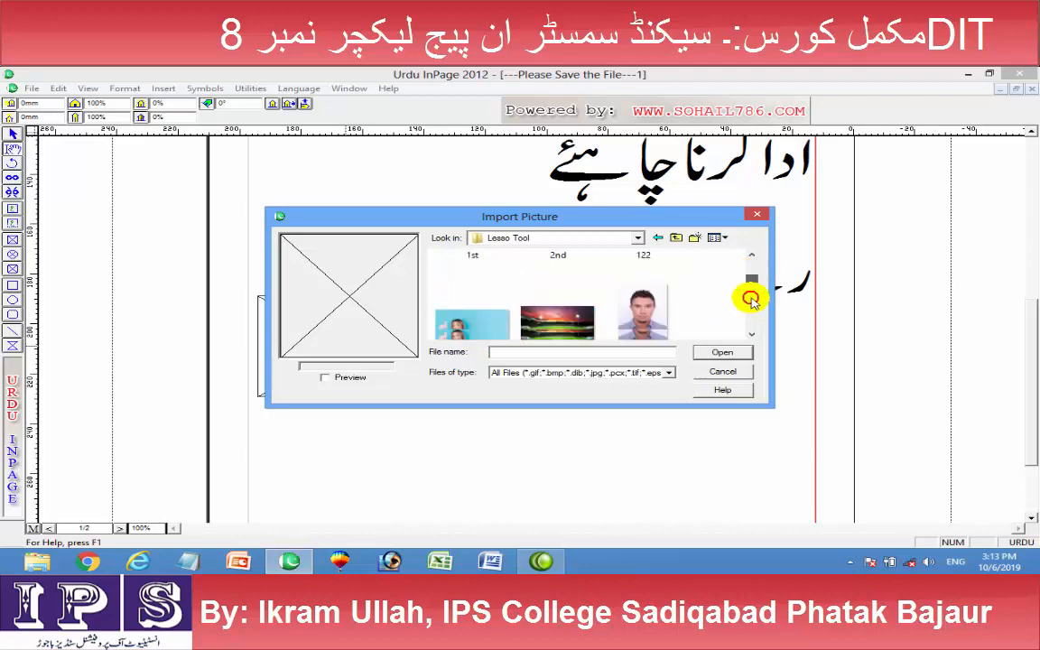
double_click(550, 269)
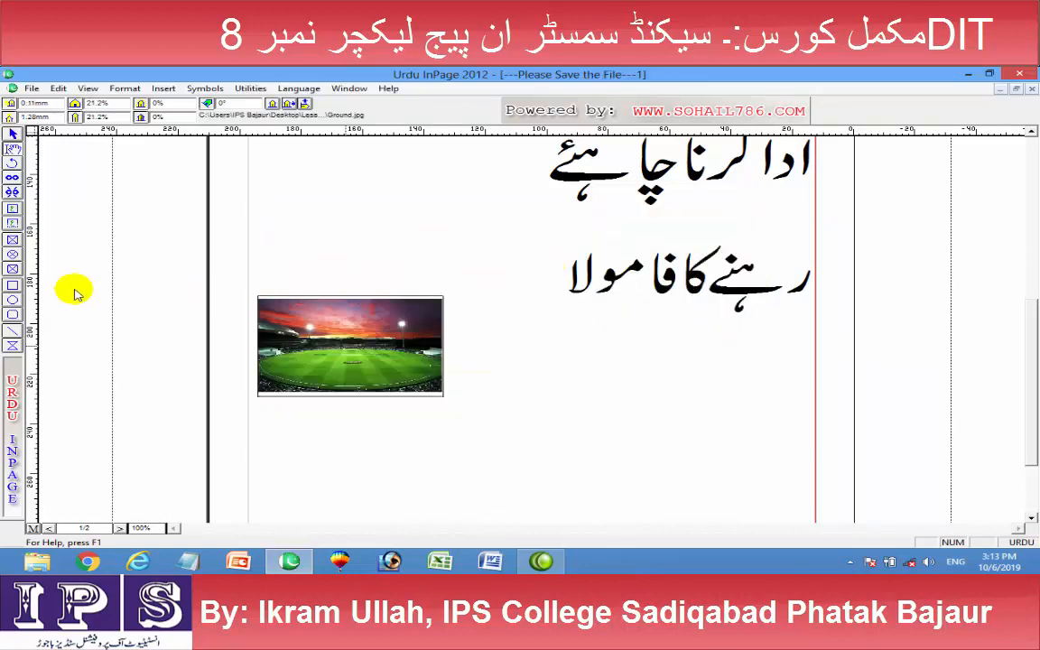
Step: Draw a round picture frame about 51 by 51 mm overlapping the stadium picture and import Shahrukh khan.jpg into it
click(13, 240)
drag(473, 241, 321, 370)
double_click(402, 289)
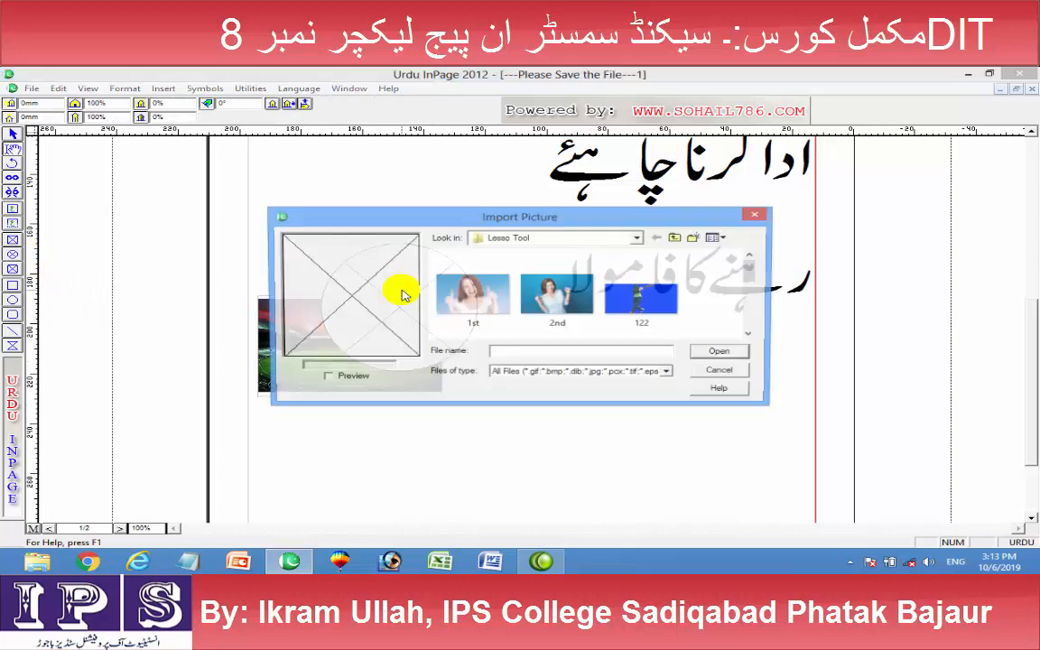
scroll(753, 280, down, 3)
double_click(643, 307)
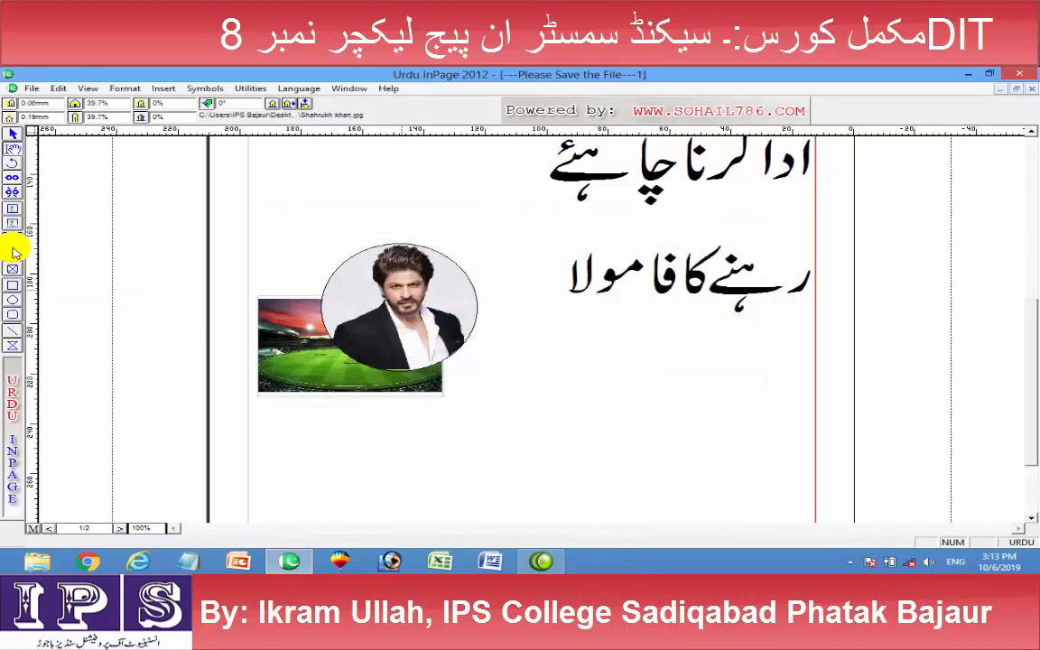
Step: Draw a rectangular picture frame overlapping the lower parts of both pictures and import 122.jpg into it
click(13, 239)
drag(557, 334, 330, 424)
double_click(476, 390)
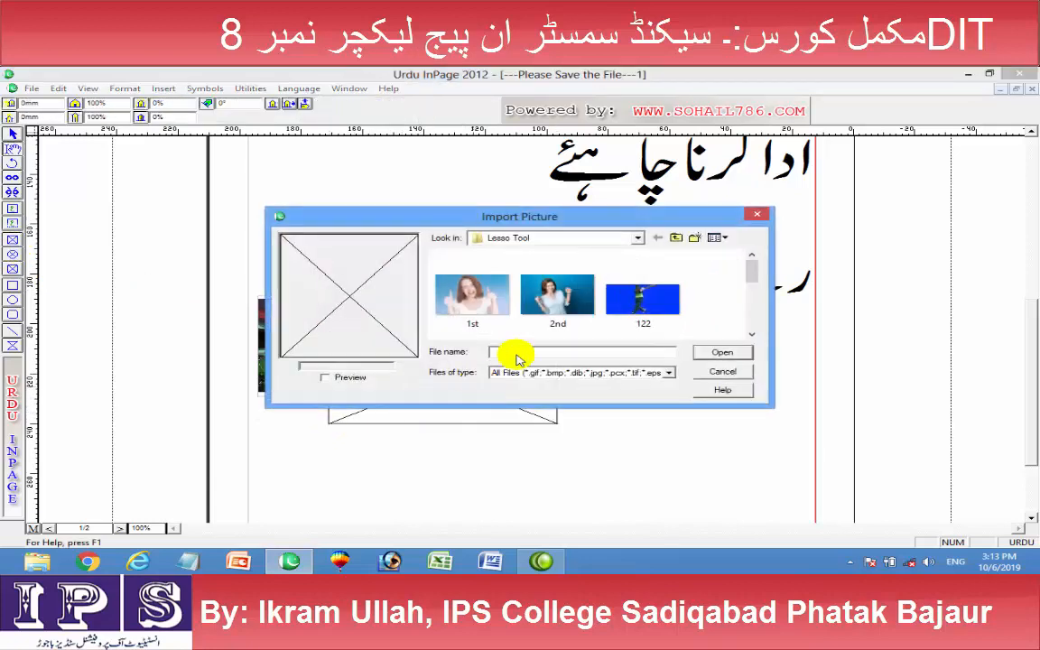
double_click(641, 295)
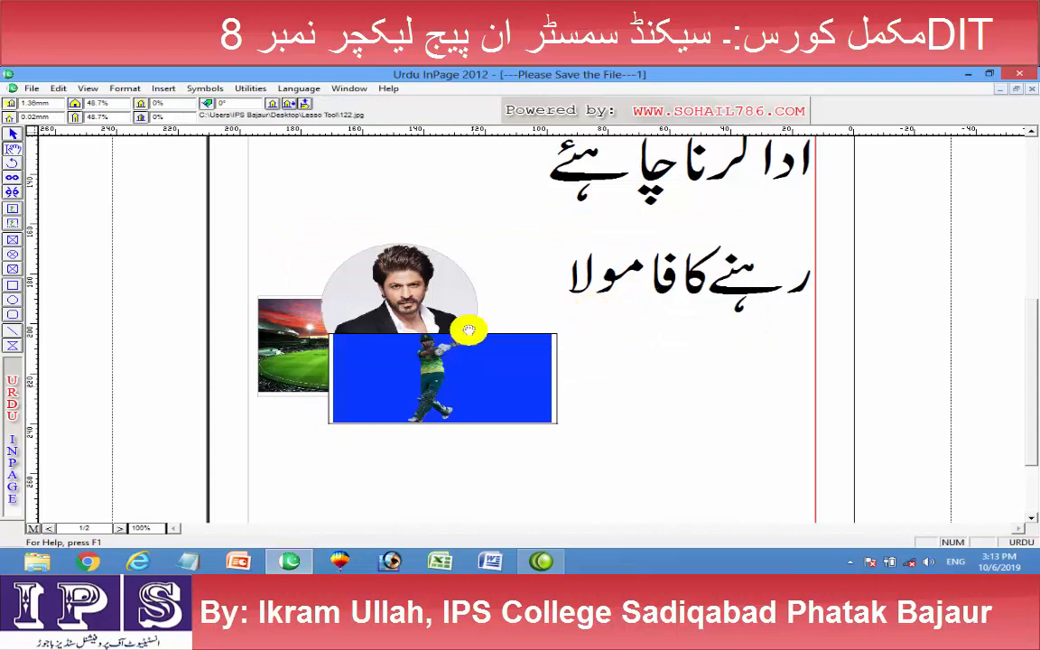
Step: Check whether the Top Most command is available for the stadium picture and for the round portrait
click(275, 298)
click(67, 91)
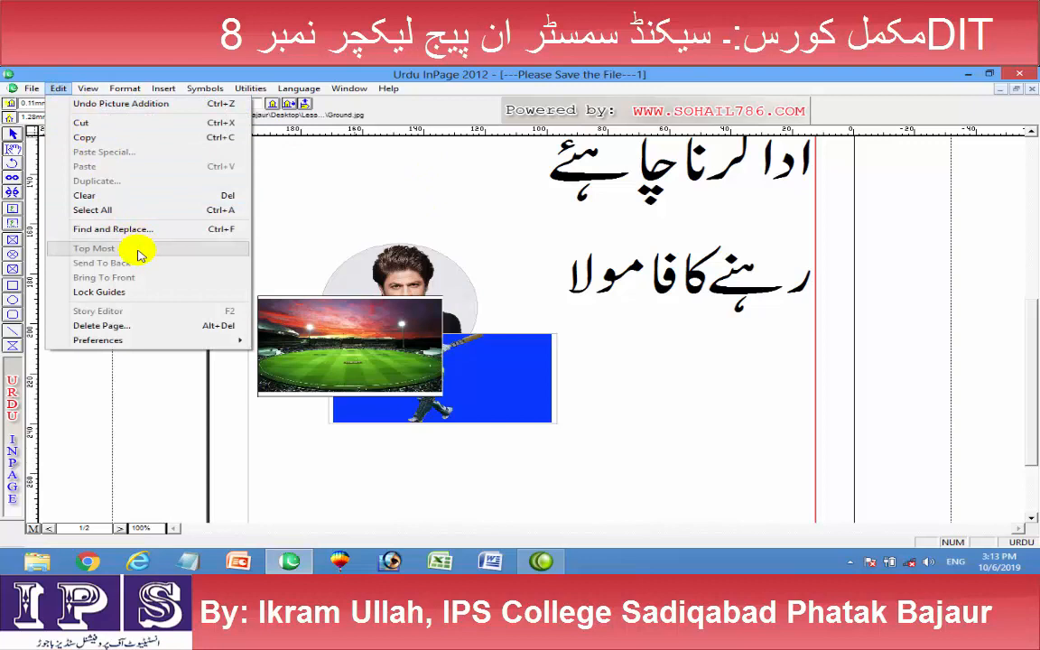
click(12, 133)
click(278, 318)
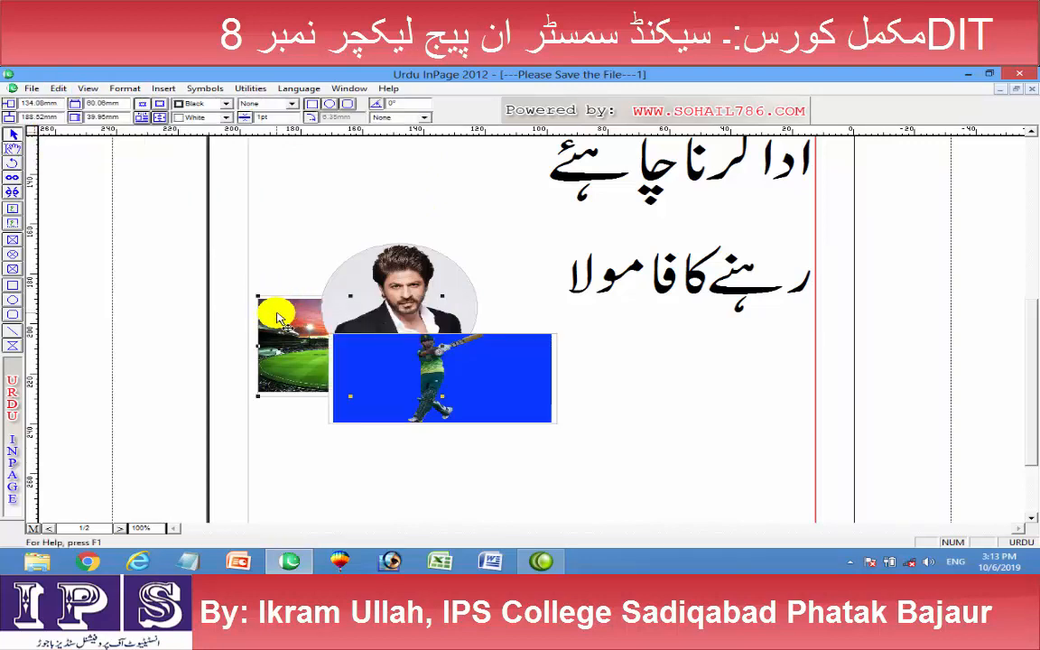
click(58, 89)
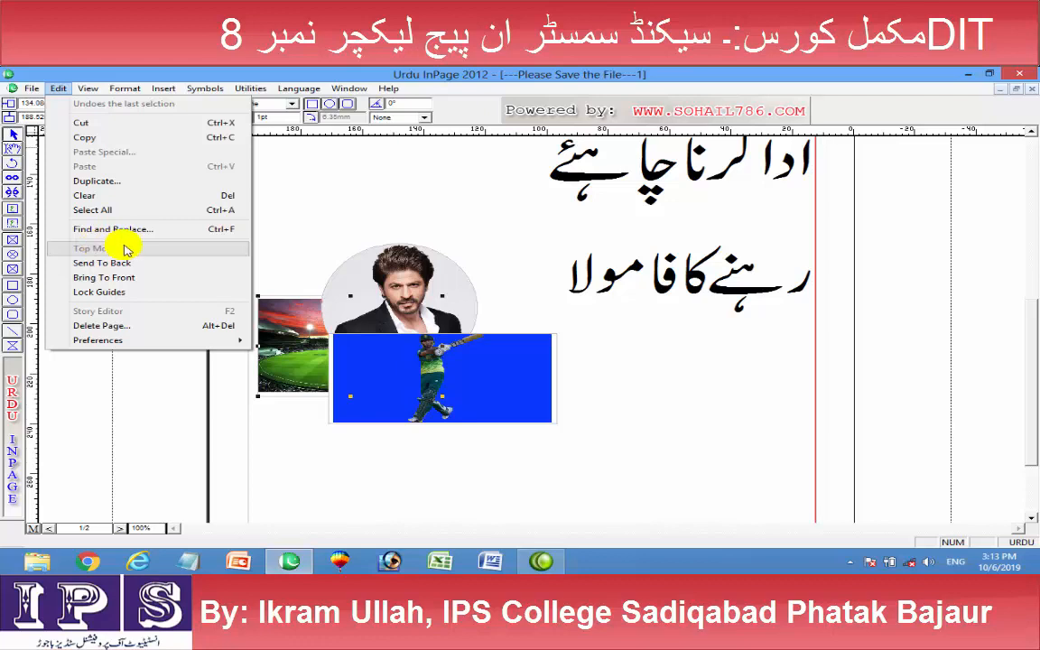
click(360, 316)
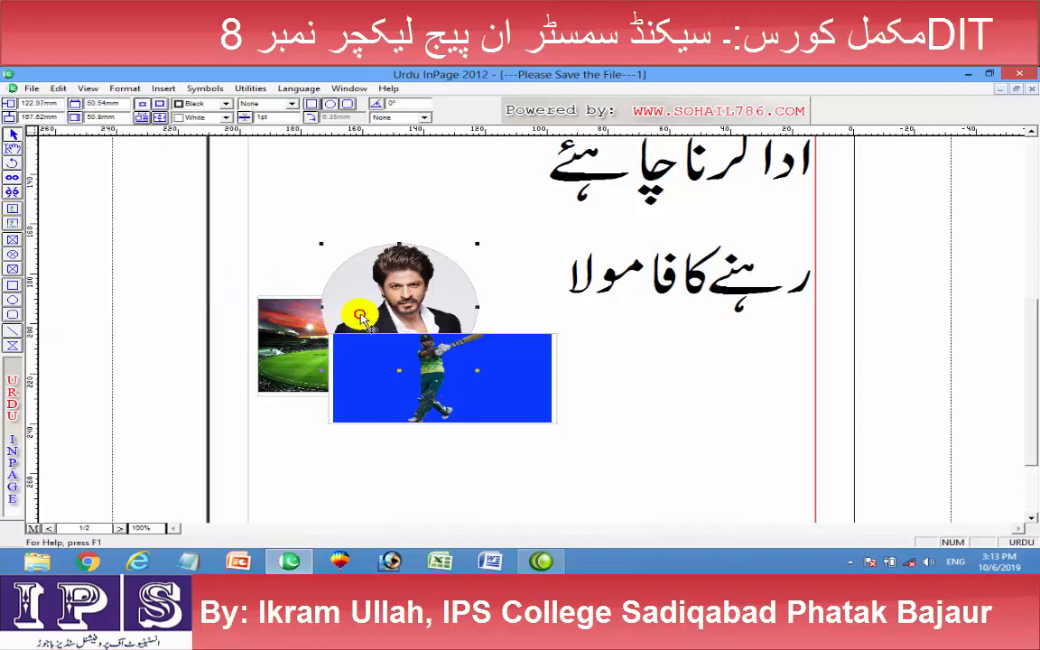
click(56, 88)
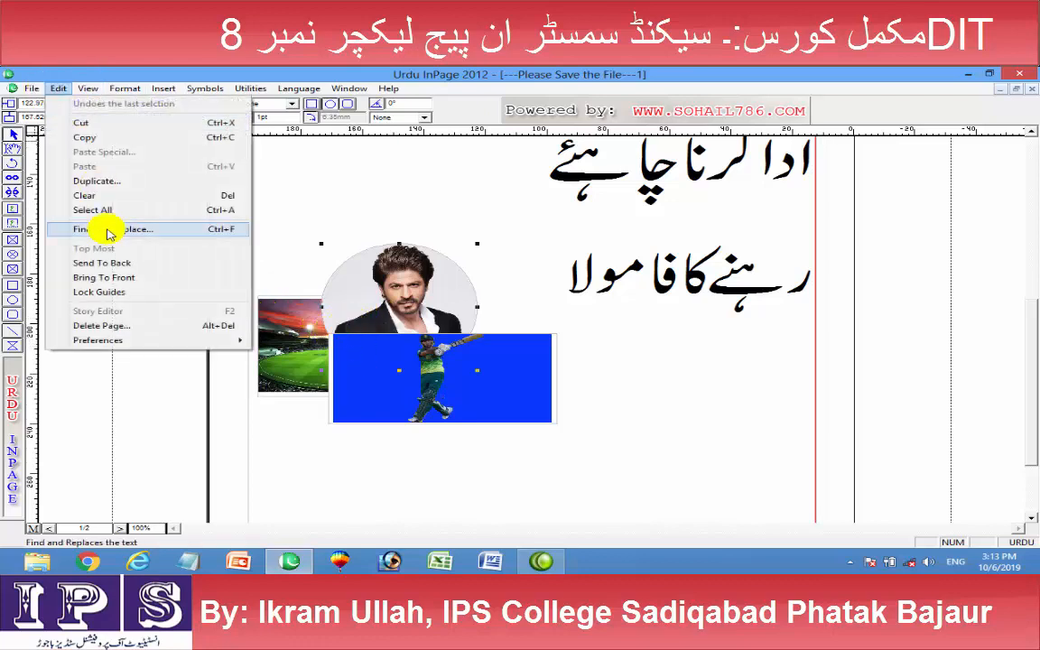
Step: Select all three overlapping pictures together and try to apply Top Most to them
click(361, 340)
shift+click(289, 340)
shift+click(374, 294)
click(48, 92)
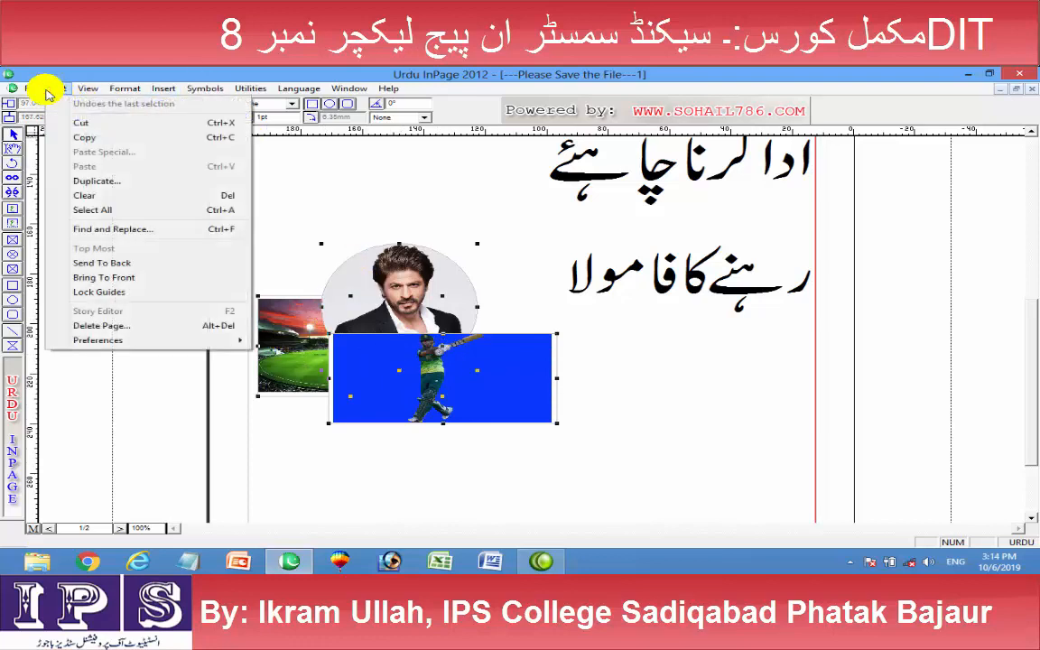
click(108, 252)
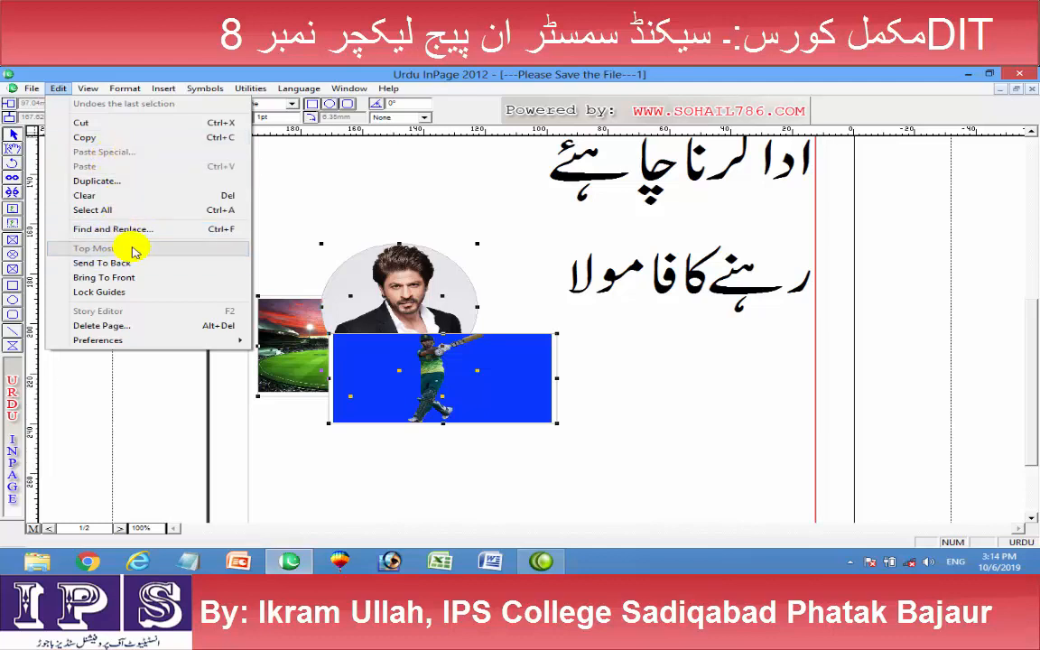
click(341, 215)
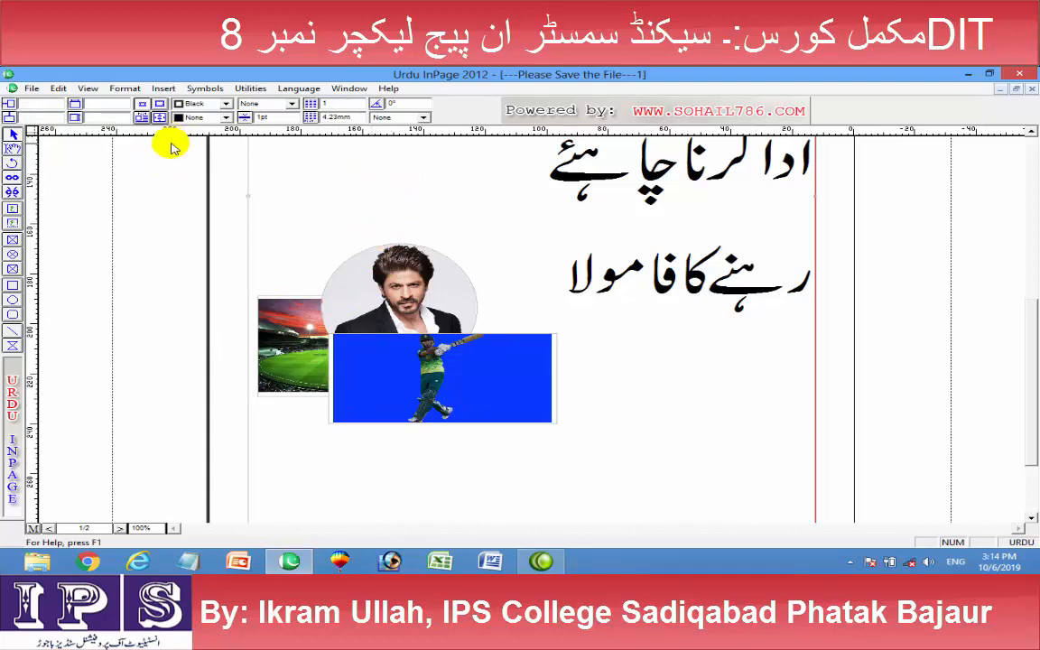
Step: Bring the stadium picture to the front of the other two pictures
click(57, 87)
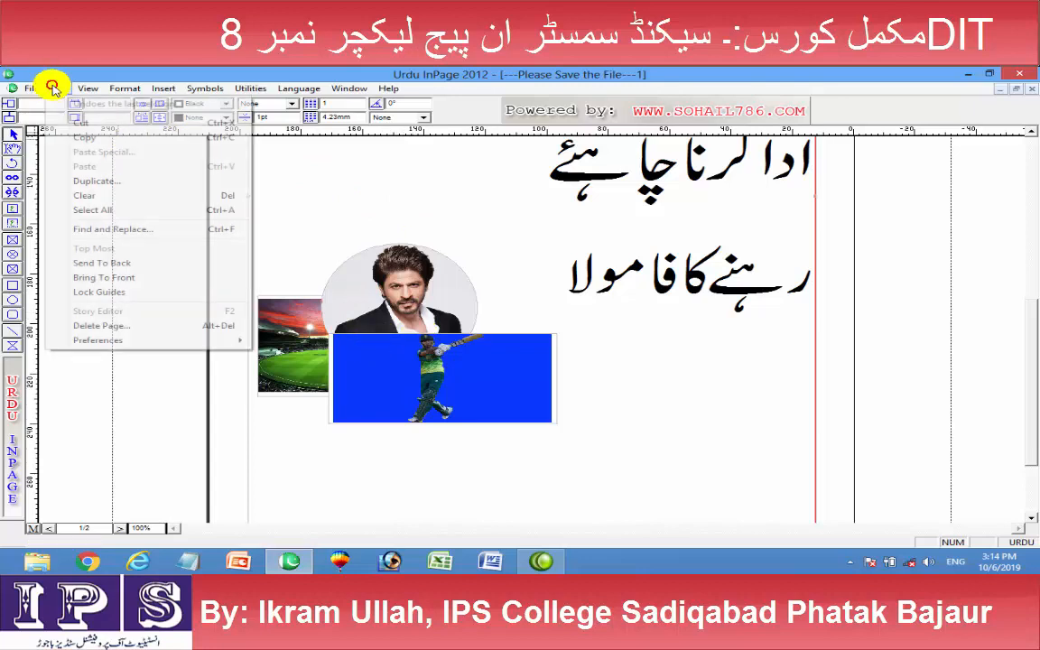
click(276, 332)
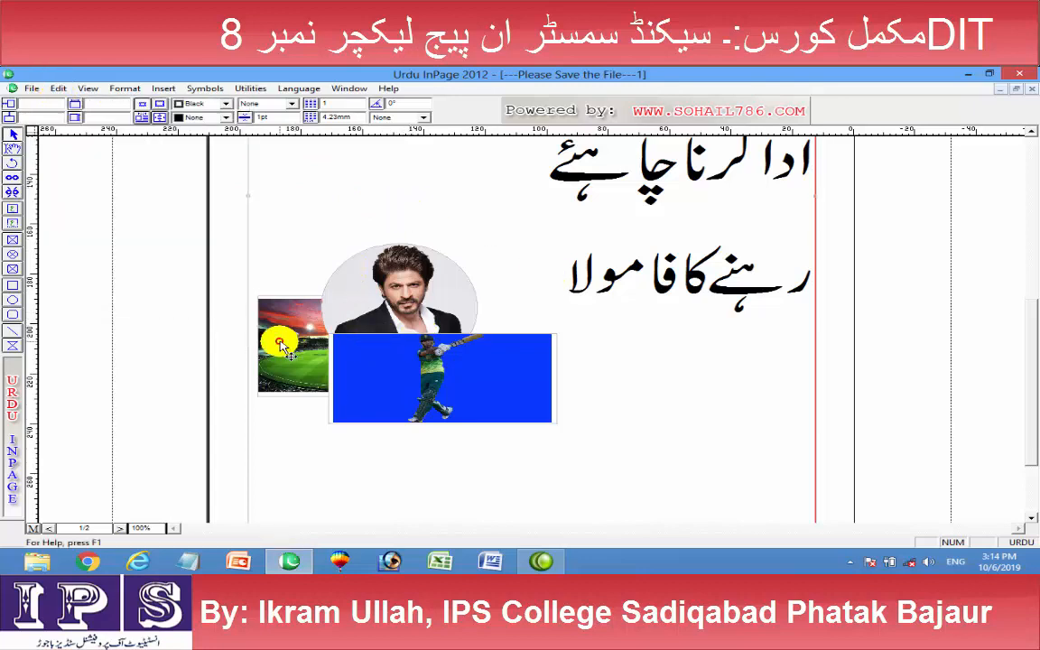
click(62, 88)
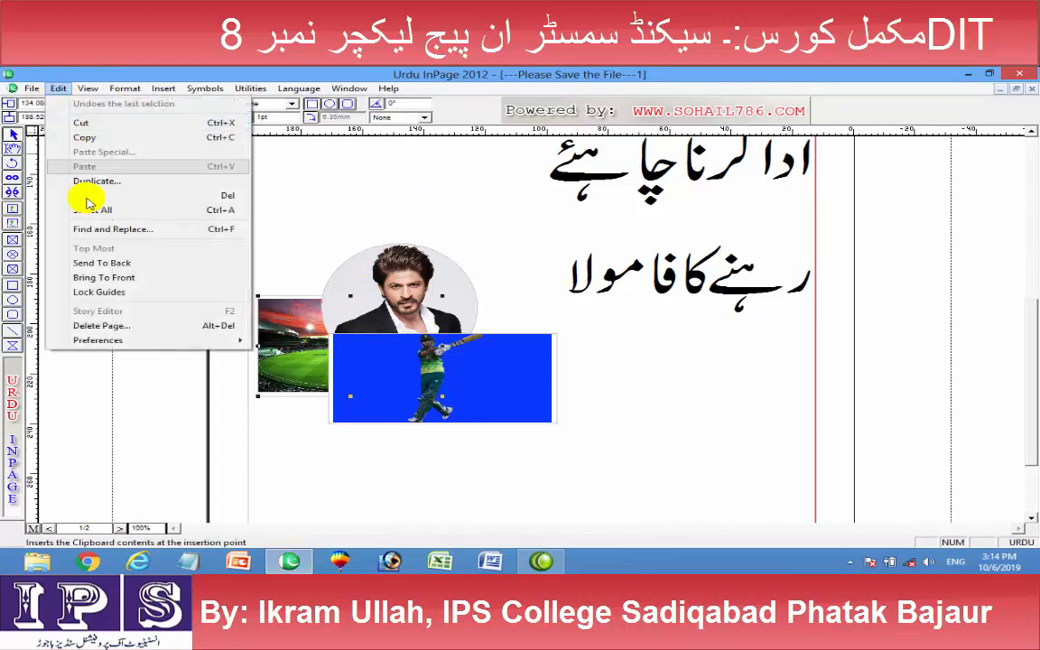
click(131, 275)
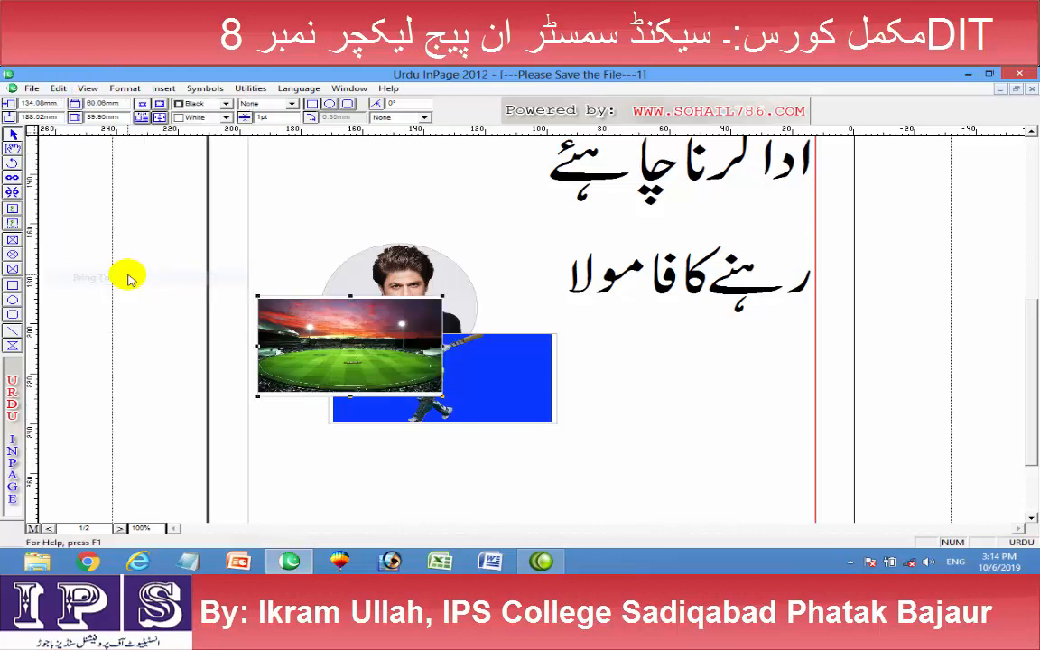
Step: Send the stadium picture to the back, behind the portrait and the cricketer picture, and deselect it
click(57, 88)
click(102, 262)
click(58, 87)
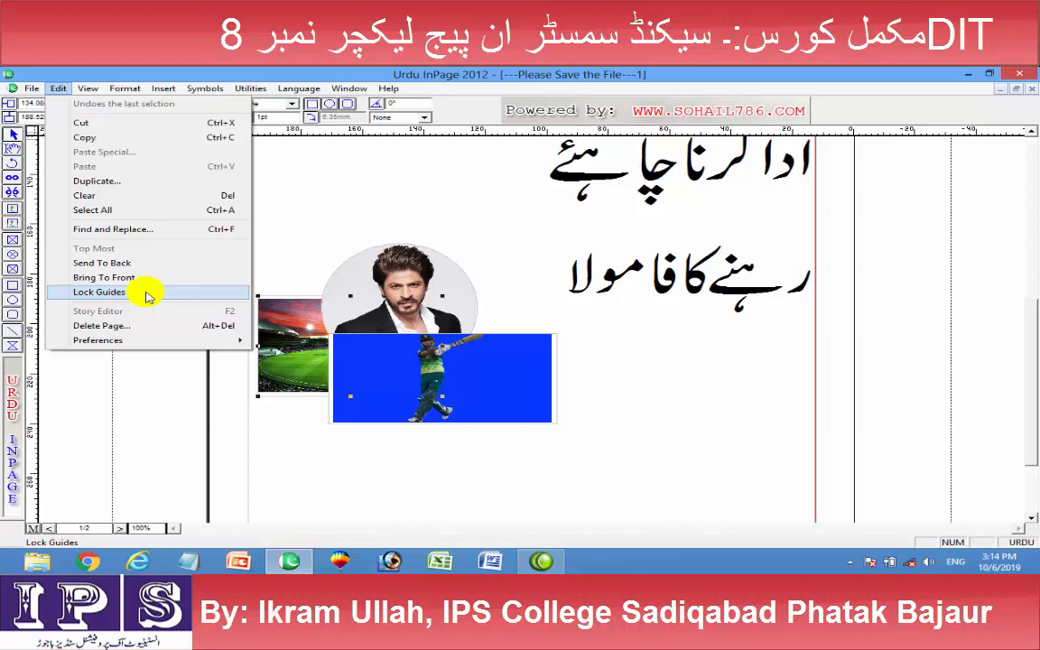
click(433, 200)
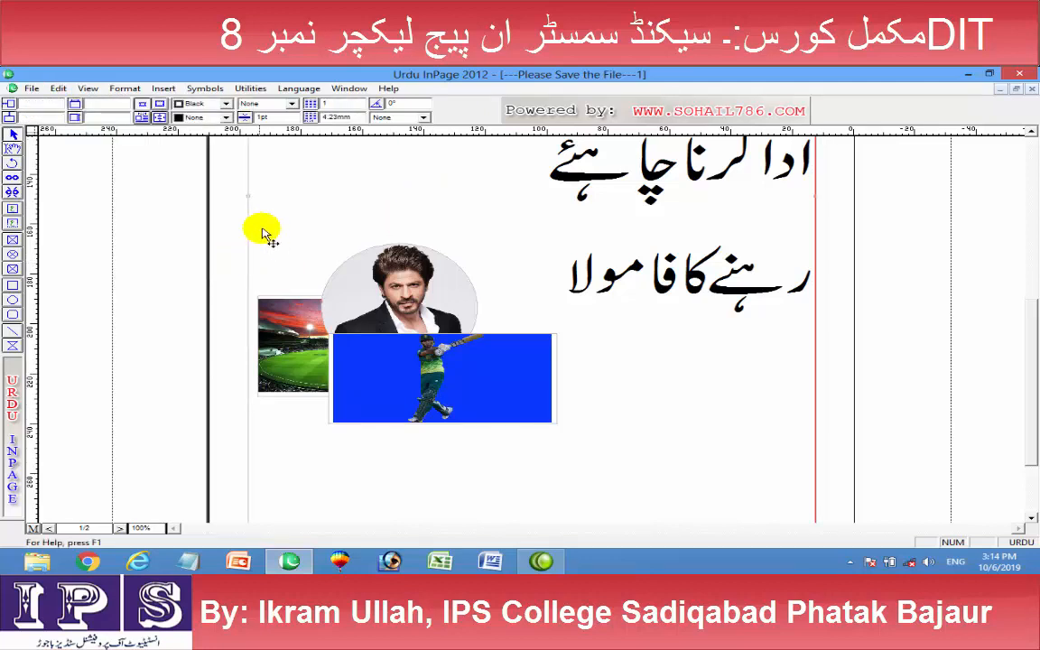
Step: Move the cricketer picture clear of the stadium picture and the round portrait, to the open area under the last text line
drag(387, 359, 462, 402)
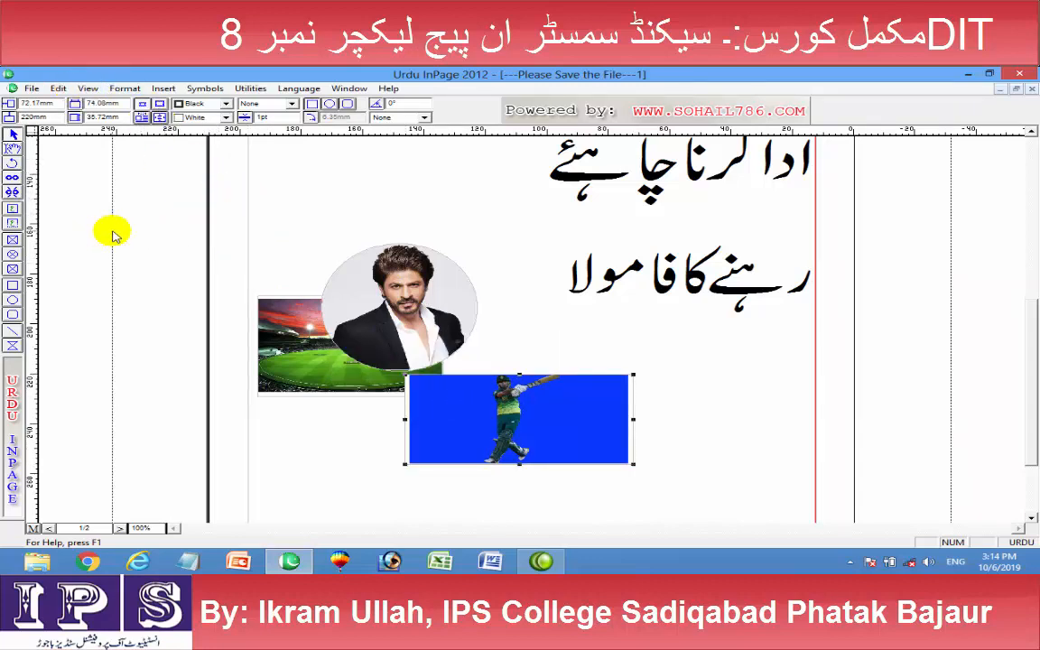
drag(492, 367, 601, 372)
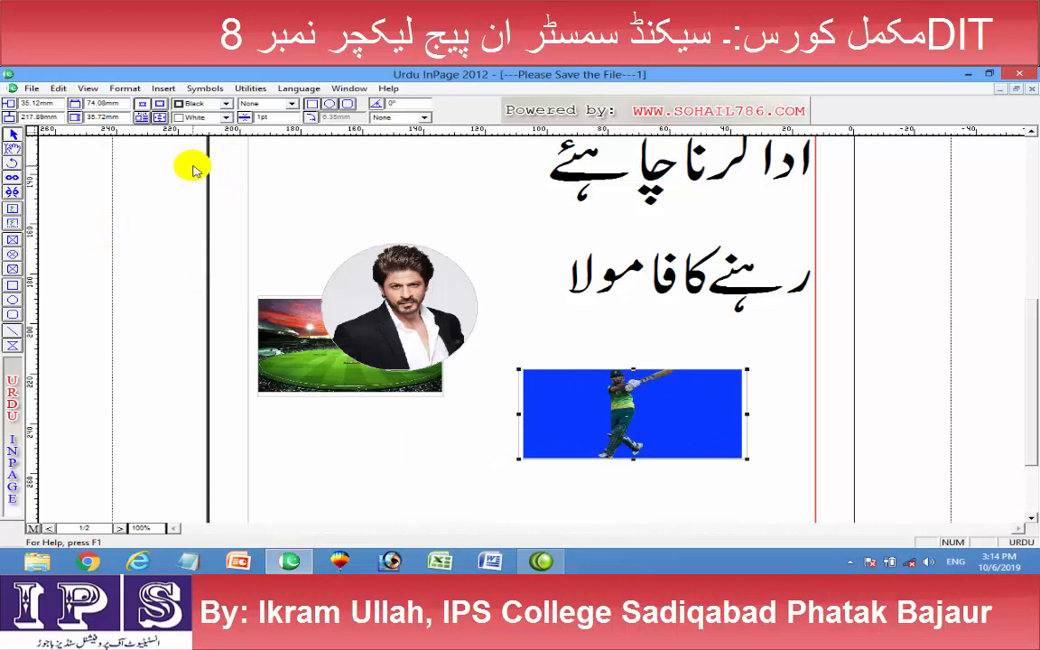
Step: Add a vertical guide through the stadium picture at about 175 mm and a horizontal guide across the page above the portrait
drag(112, 194, 321, 217)
drag(36, 219, 308, 221)
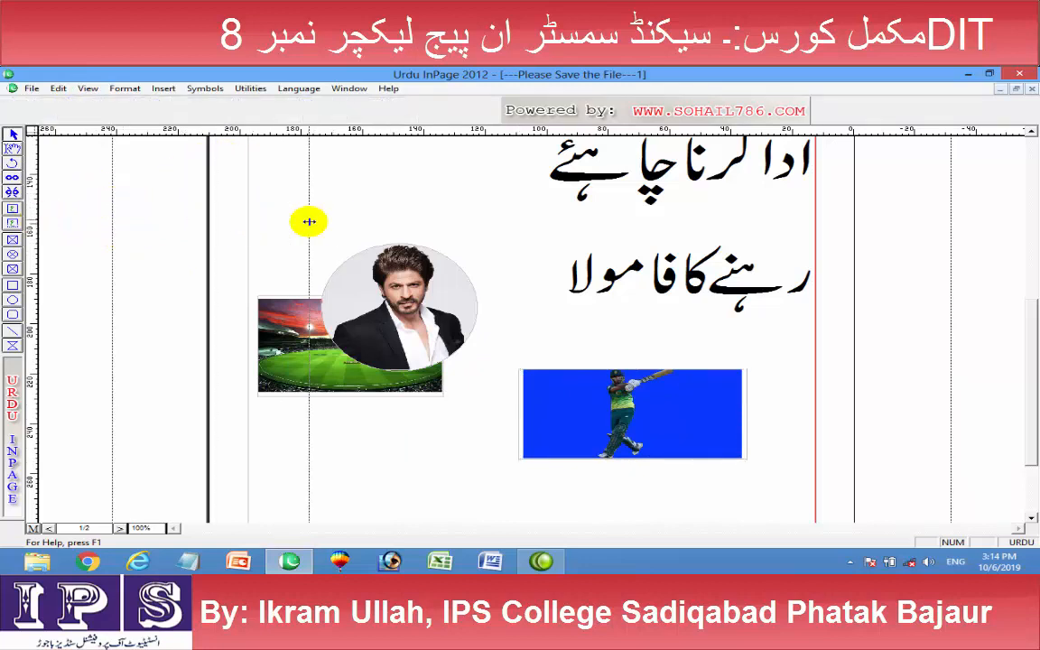
drag(389, 136, 383, 184)
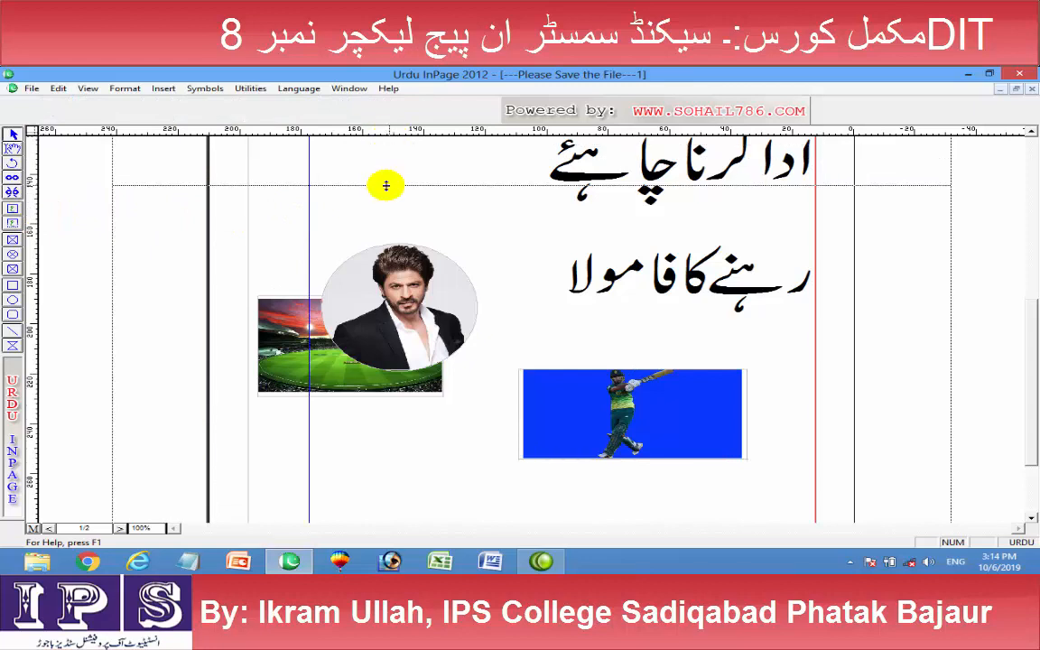
Step: Turn on Lock Guides for the document, and switch it off again
click(71, 89)
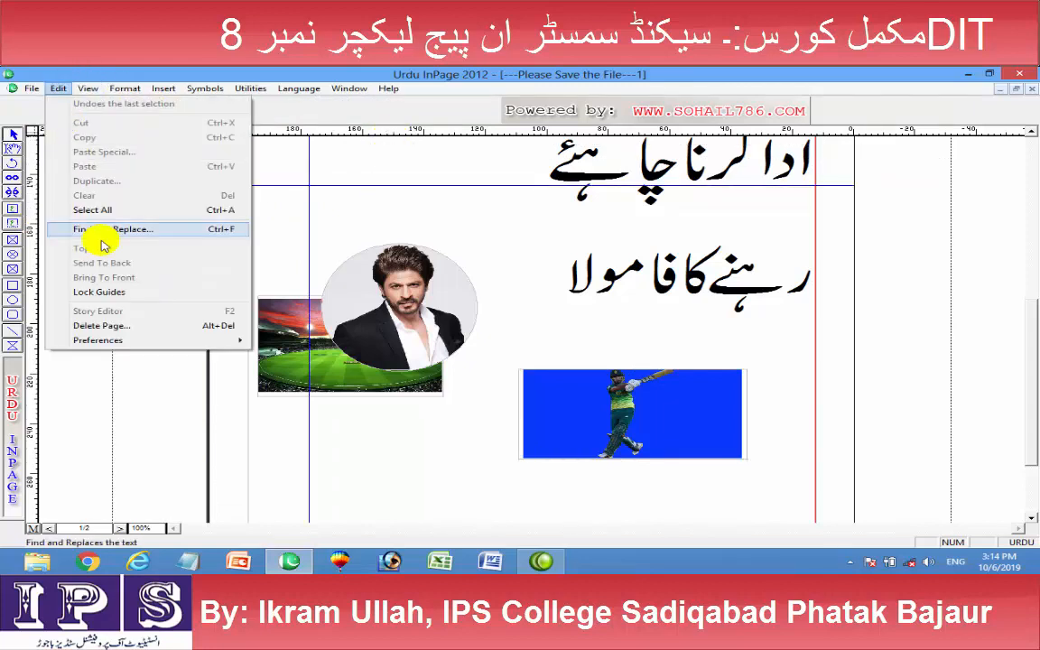
click(96, 291)
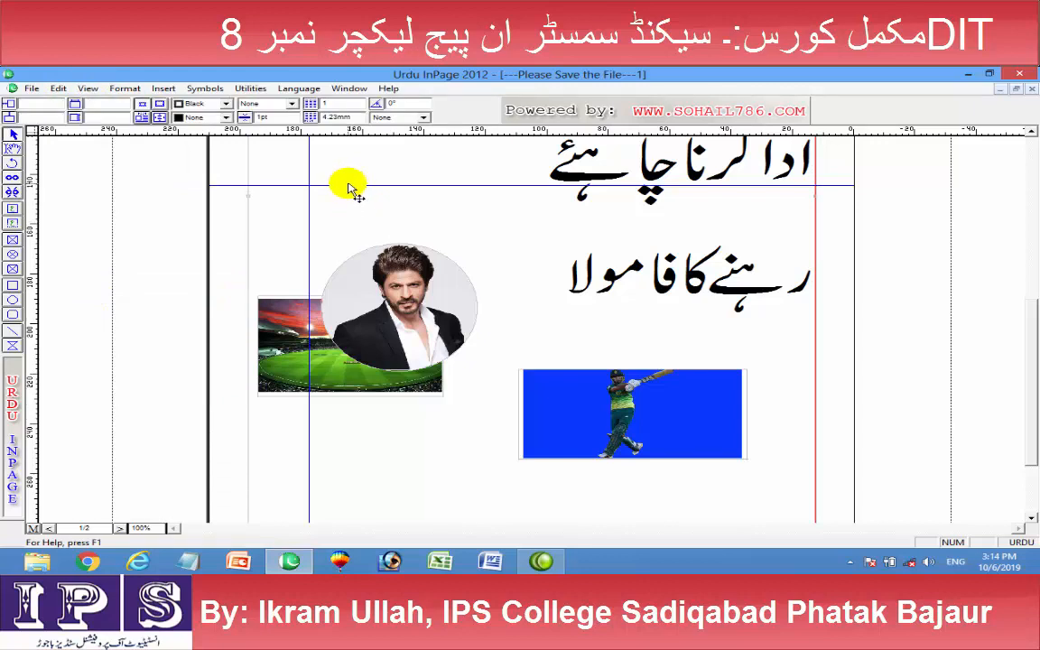
click(54, 88)
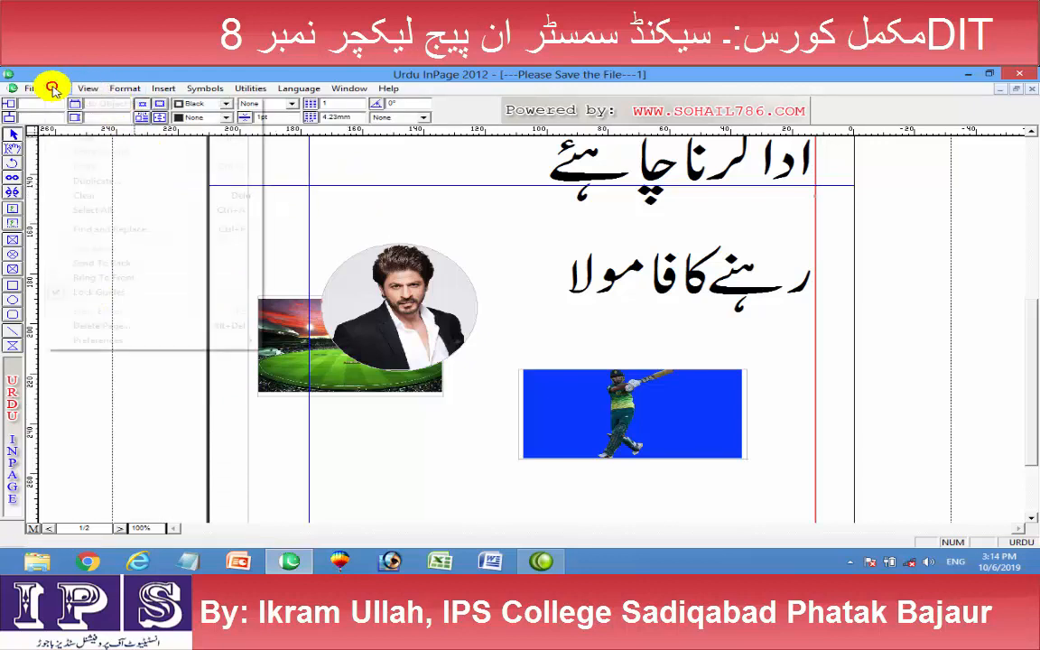
click(60, 291)
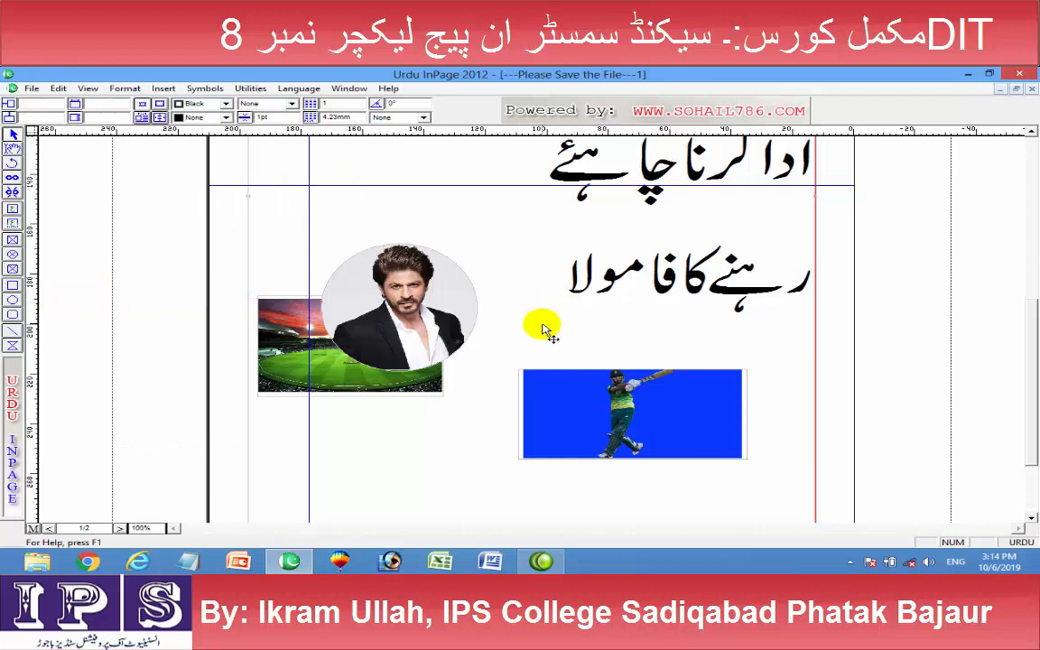
Step: Move the round portrait to the page's right edge beside the last text line, and the cricketer picture below the stadium picture
scroll(1037, 387, down, 3)
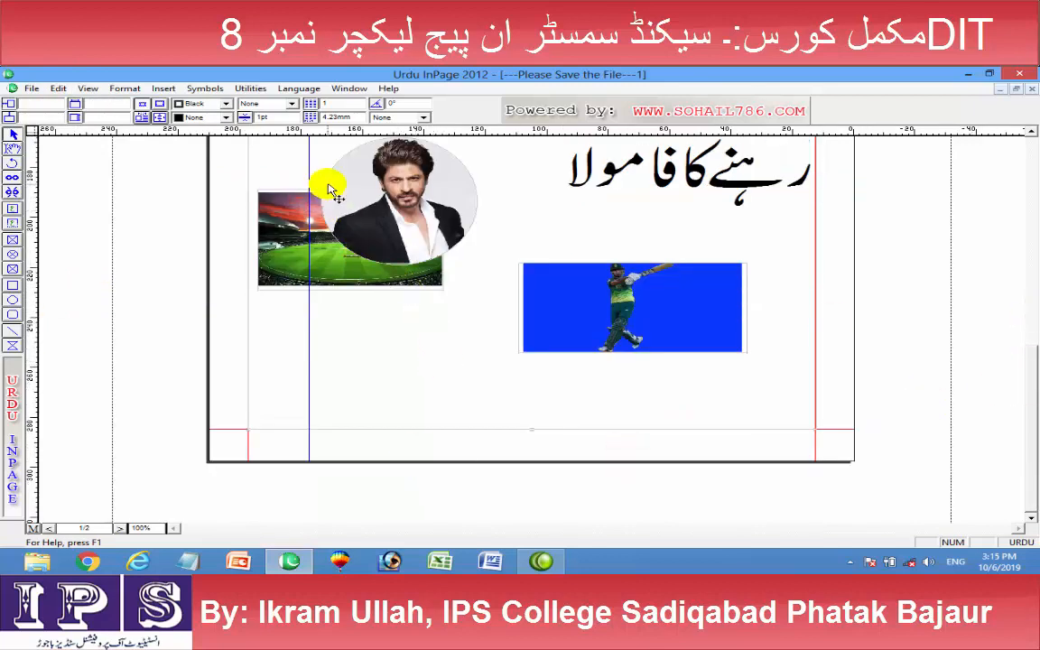
drag(366, 197, 743, 172)
click(616, 296)
drag(616, 296, 418, 347)
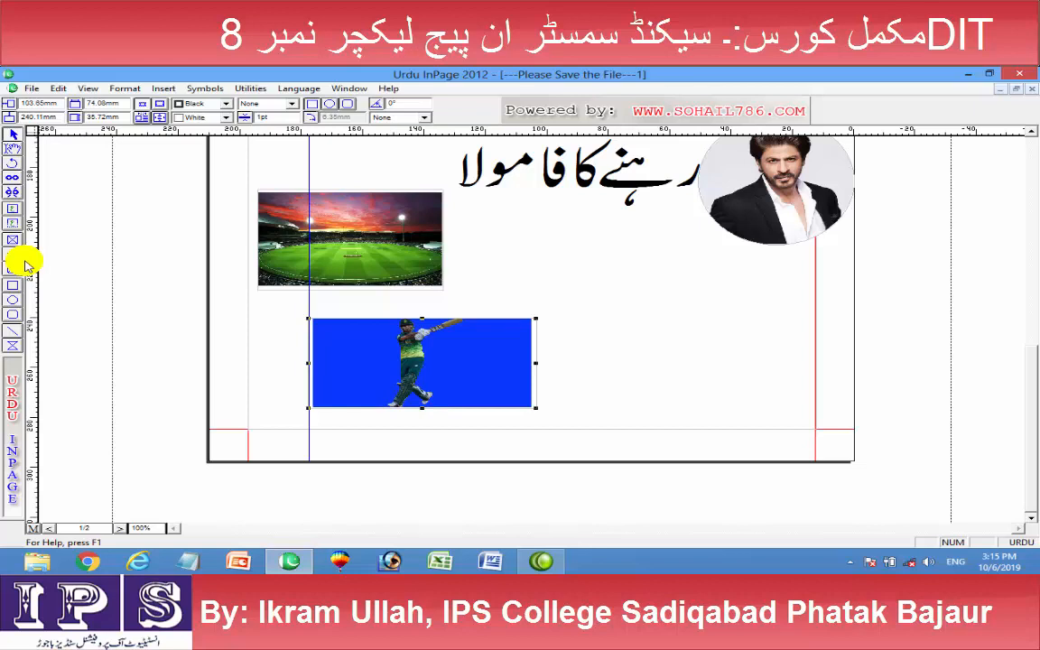
drag(404, 365, 402, 368)
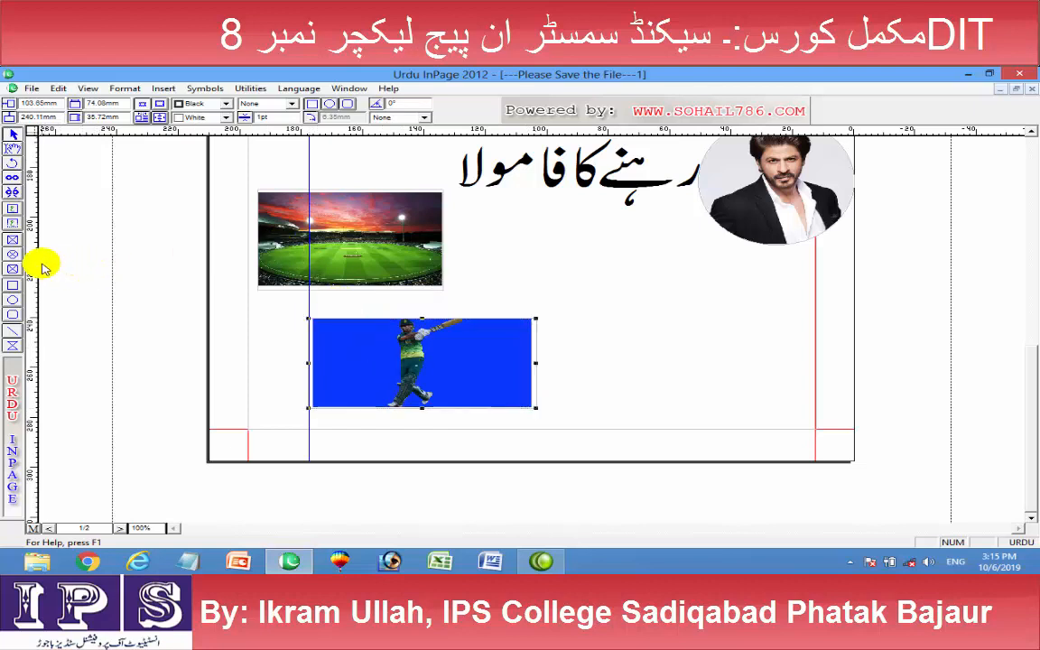
Step: Add a second vertical guide and shift it to about 100 mm, and move the first vertical guide to about 200 mm
drag(36, 263, 530, 255)
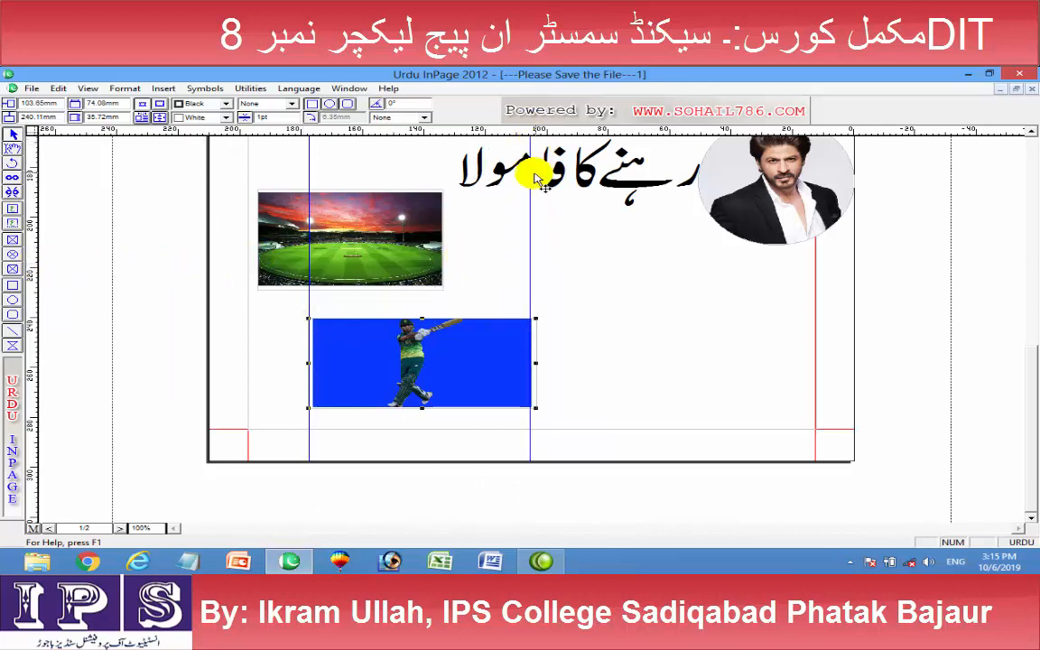
drag(531, 180, 546, 181)
drag(309, 176, 238, 179)
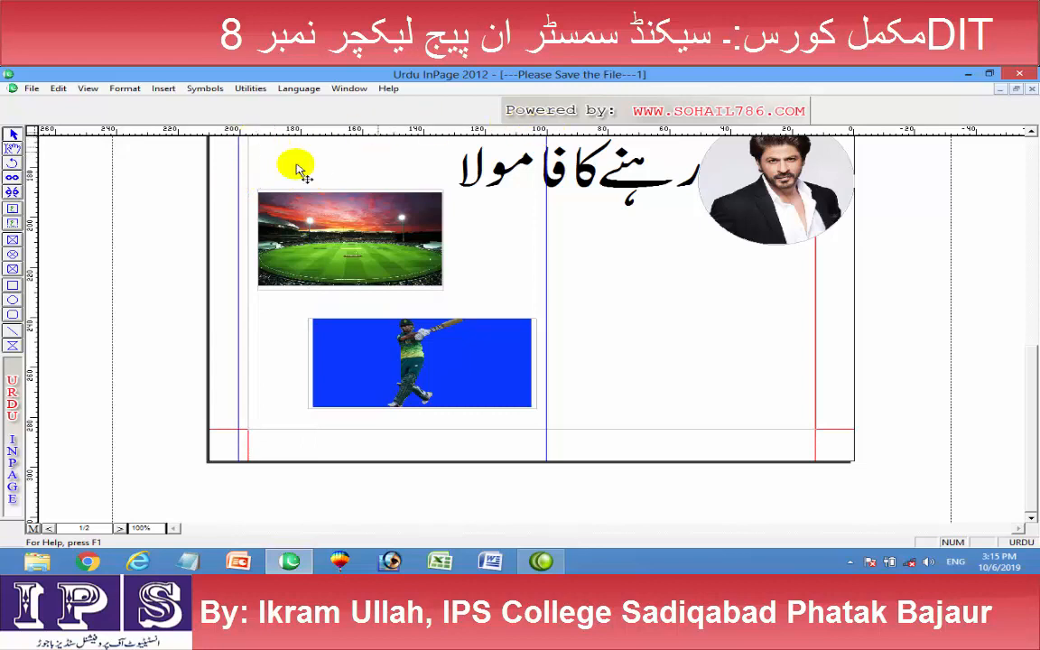
Step: Place horizontal guides along the upper and lower edges of the cricketer picture, and lock all guides
drag(295, 130, 314, 318)
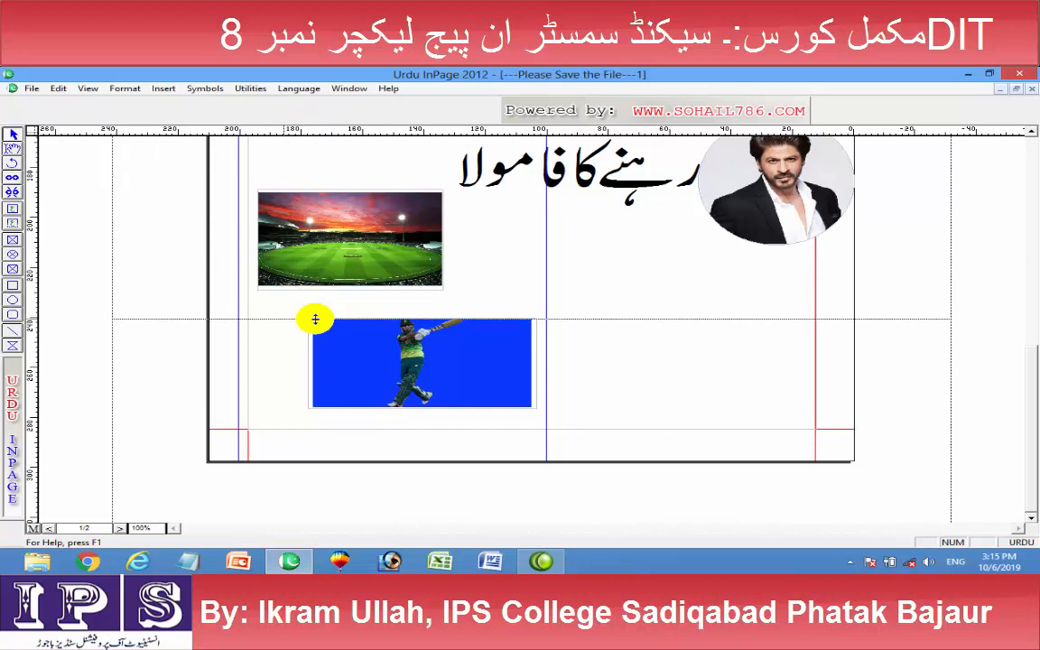
drag(348, 132, 353, 411)
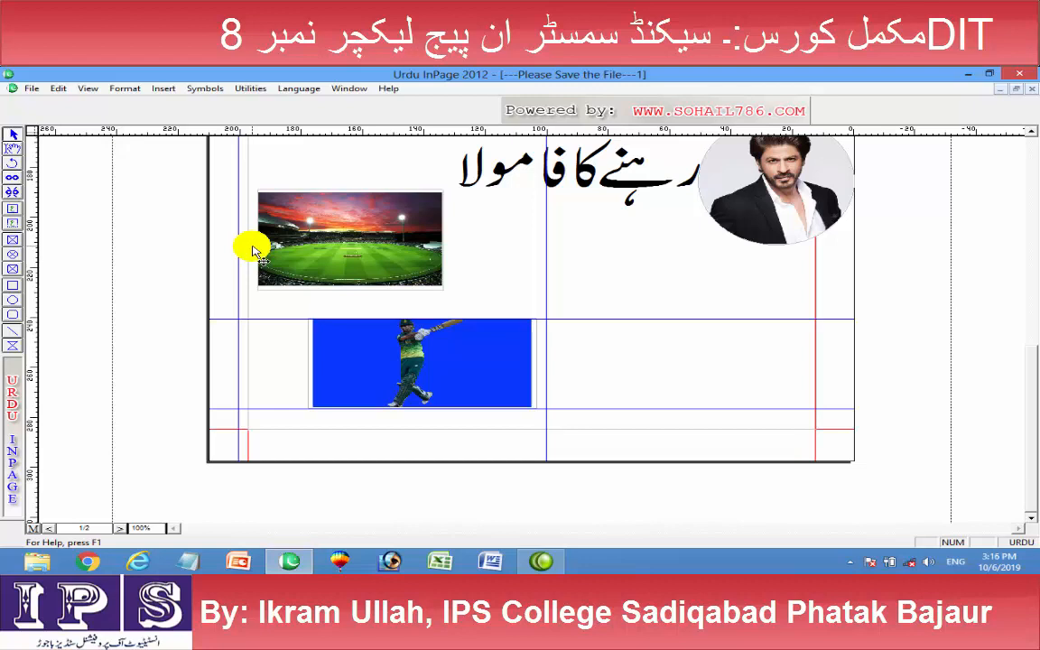
click(58, 89)
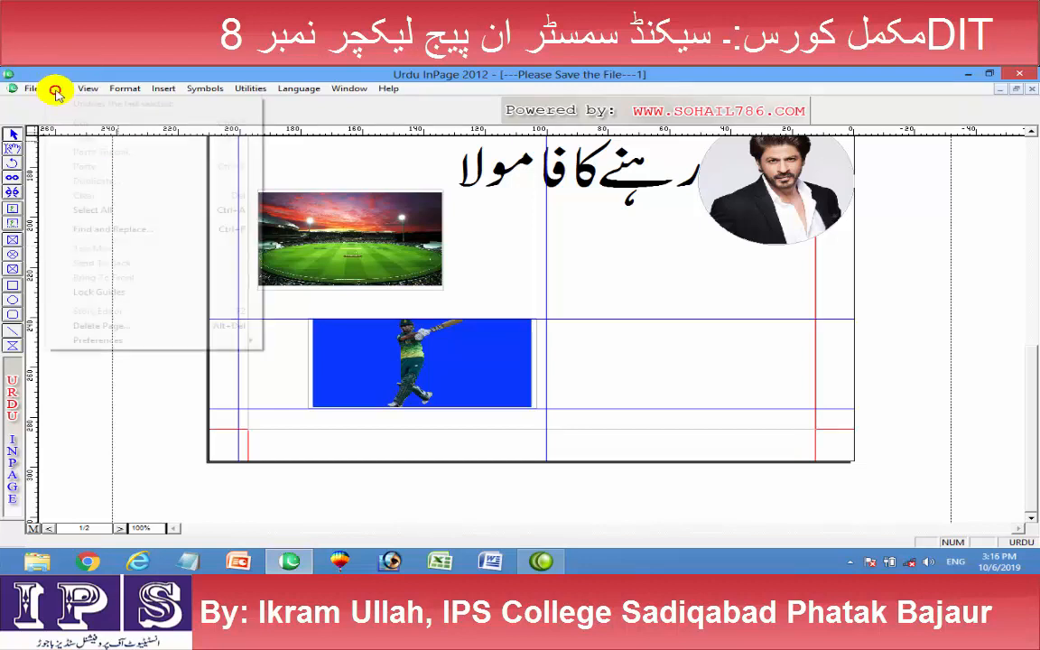
click(79, 299)
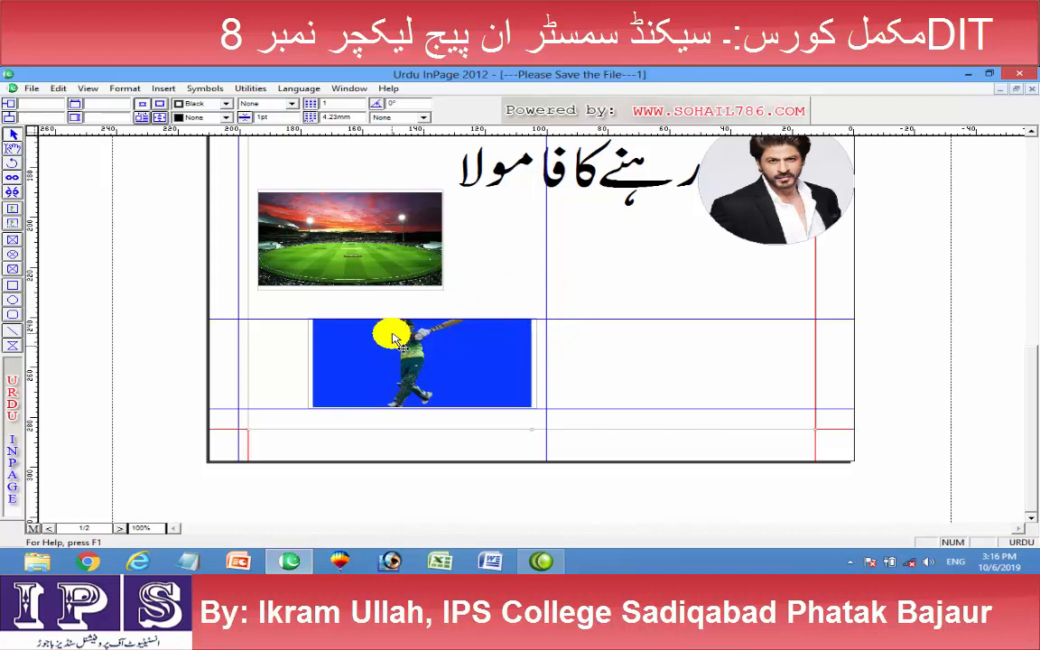
Step: Put the text cursor at the end of the page's first line and open the text in the Story Editor
click(58, 89)
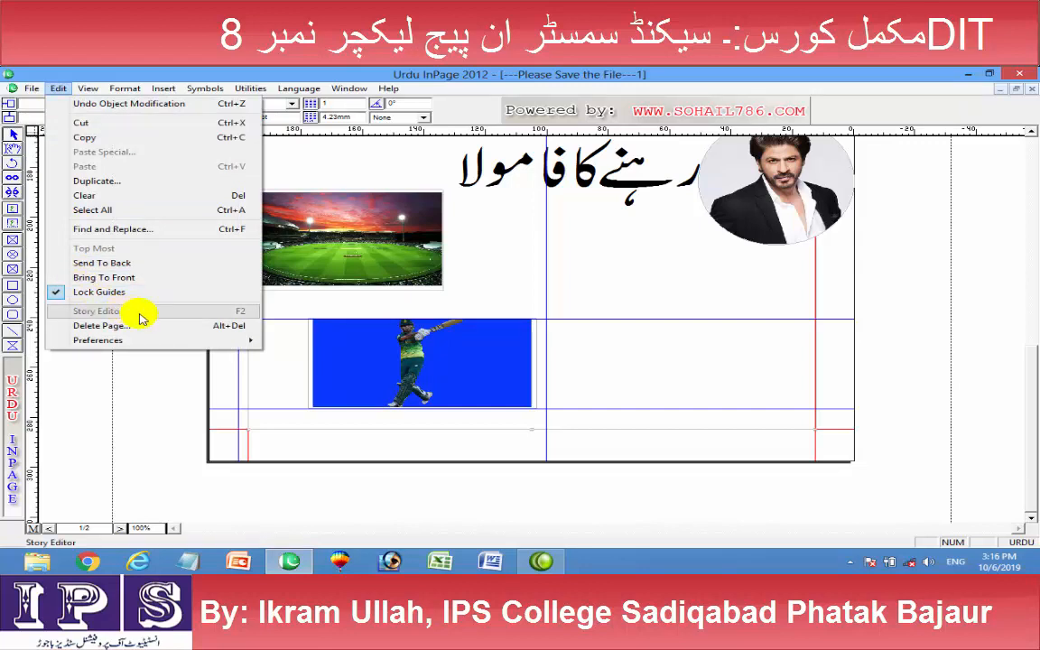
click(12, 133)
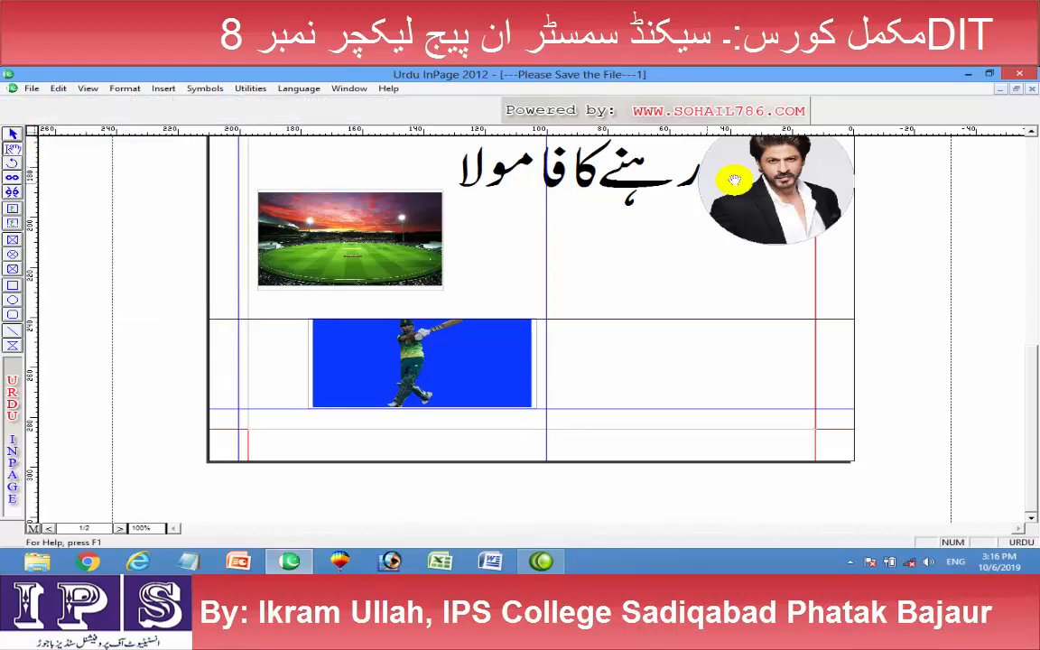
drag(1030, 361, 1029, 163)
click(349, 271)
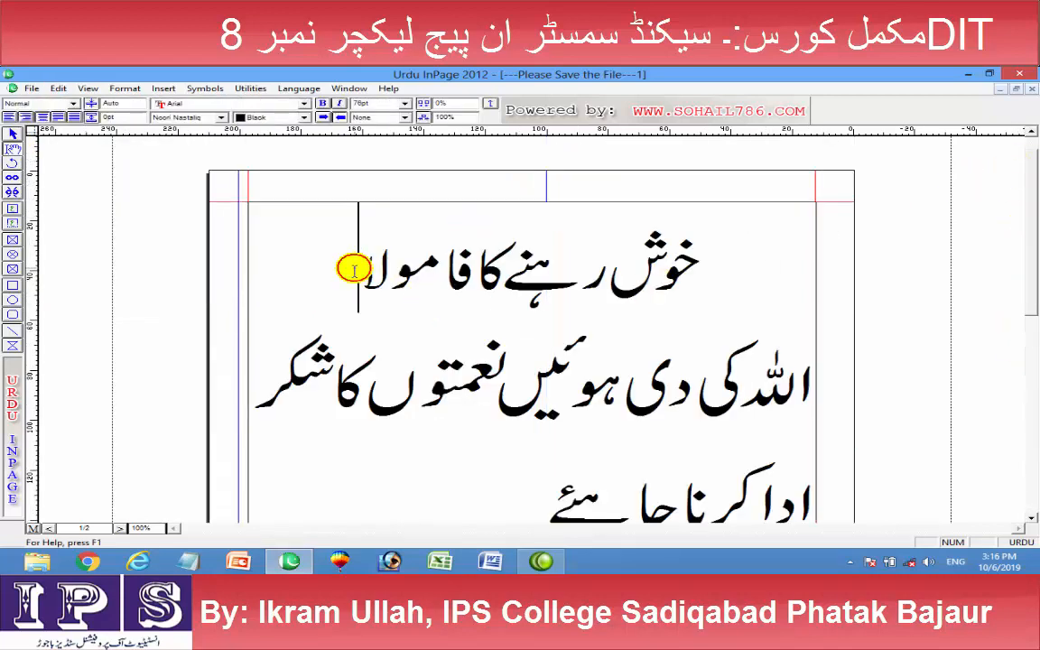
click(56, 90)
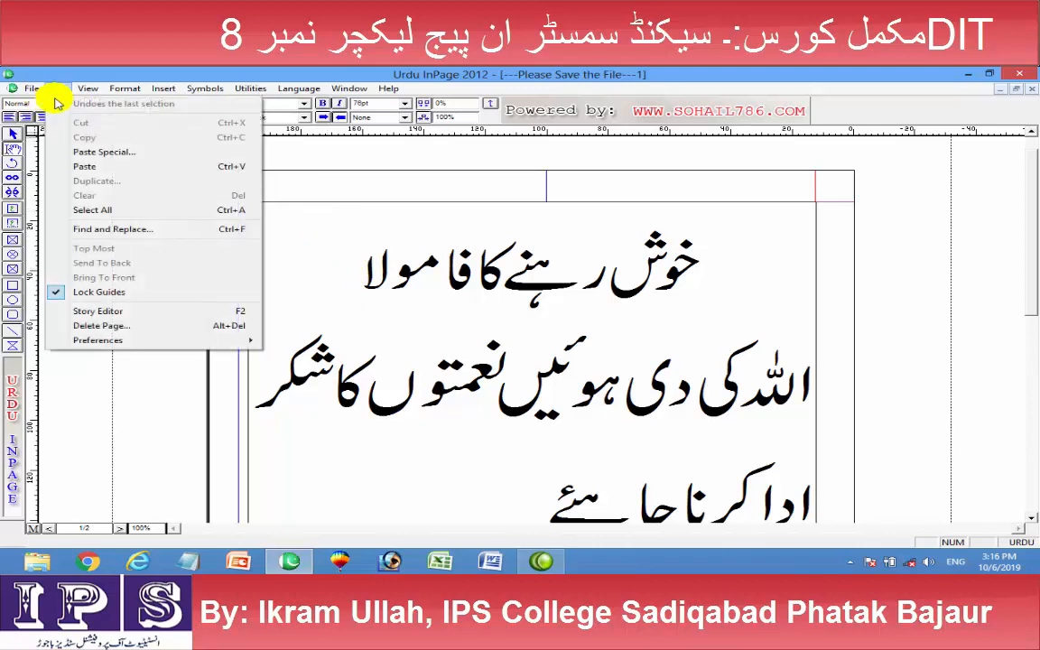
click(118, 310)
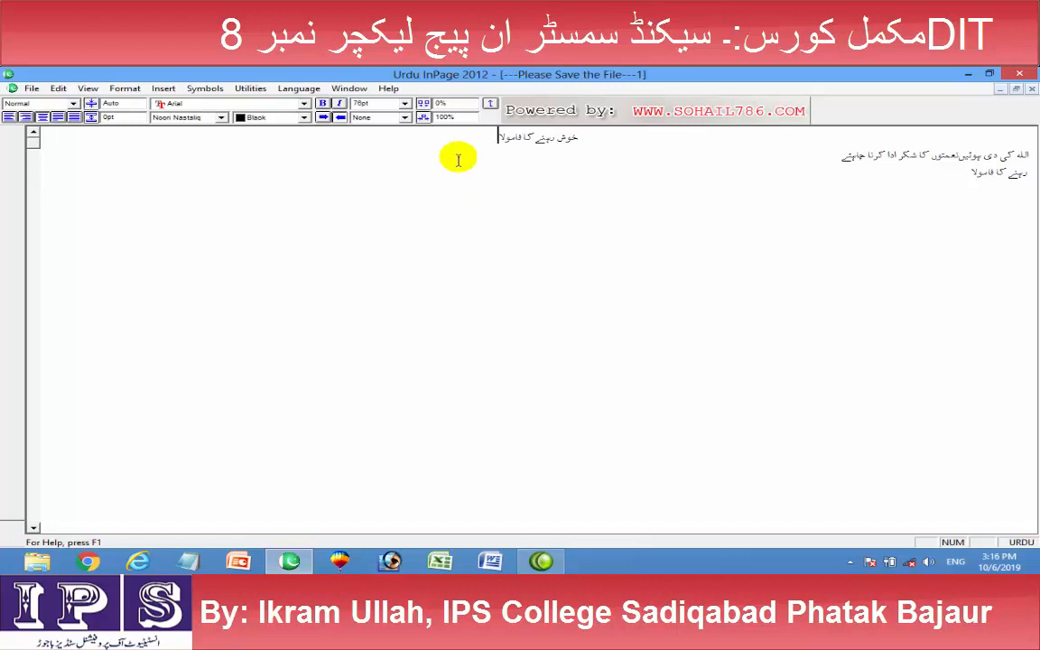
Step: Look through the document text in the Story Editor, and return to the page layout
drag(476, 134, 1036, 124)
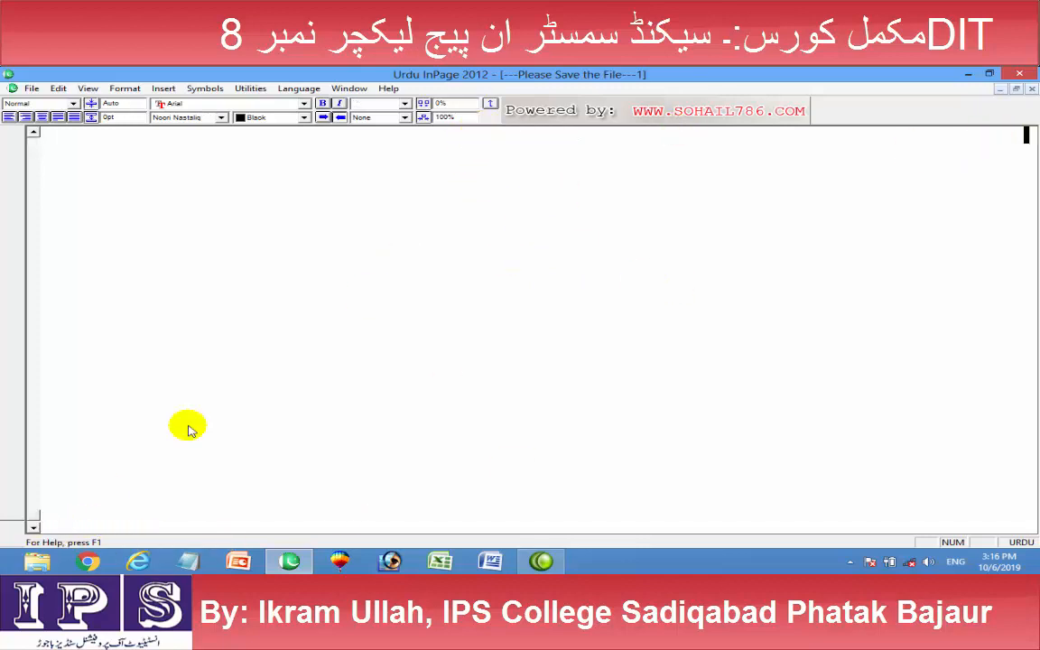
click(188, 430)
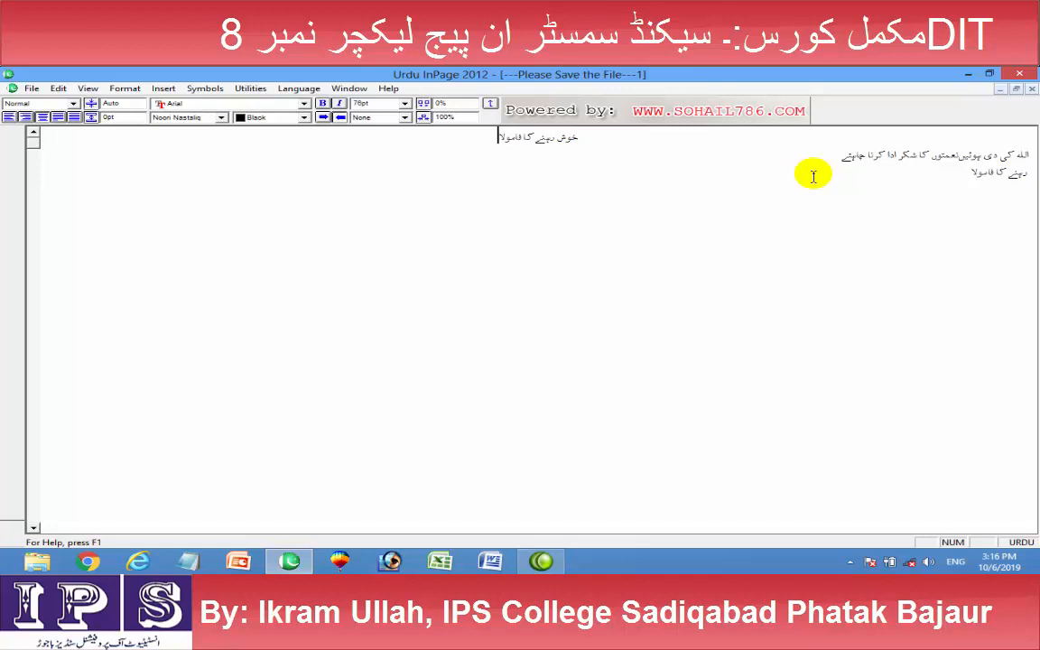
click(56, 88)
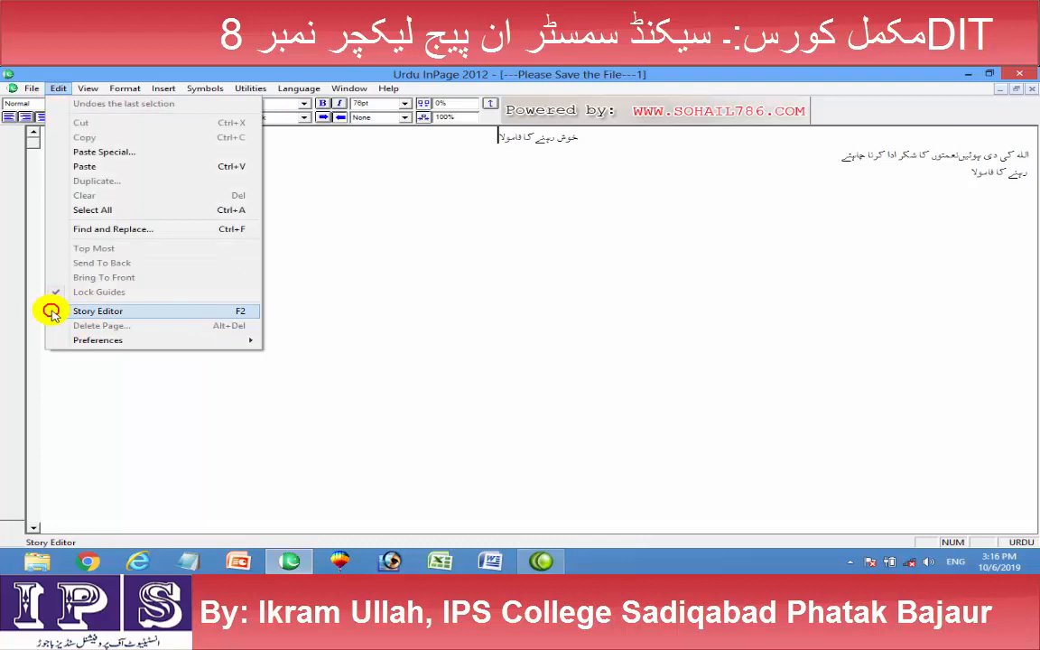
click(51, 310)
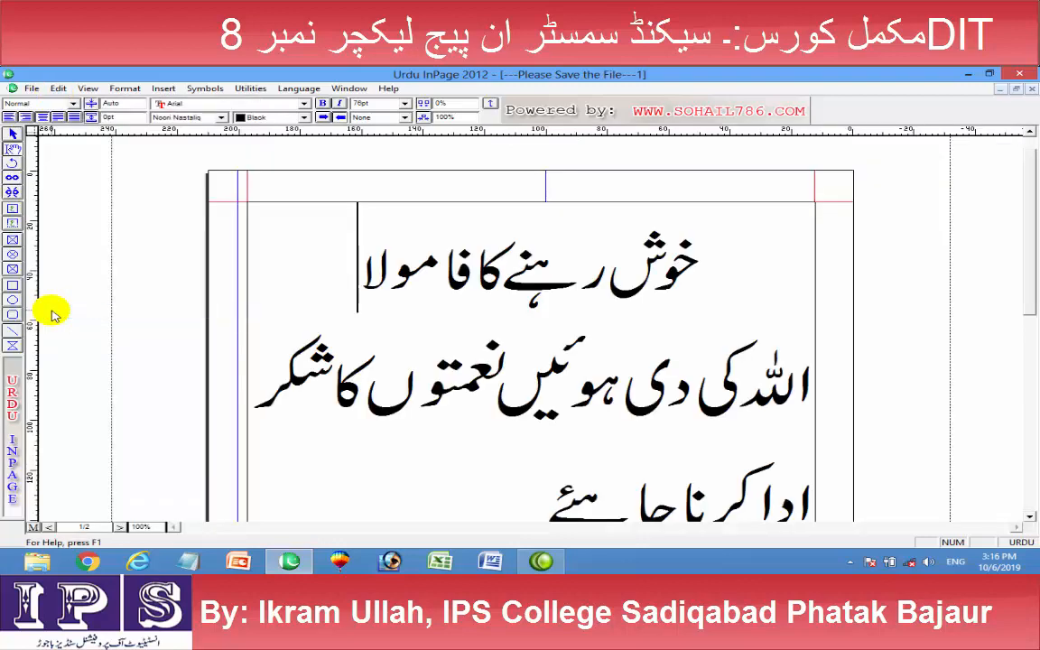
Step: Delete page 1 from the document, using 1 for both From Page and To Page
click(57, 89)
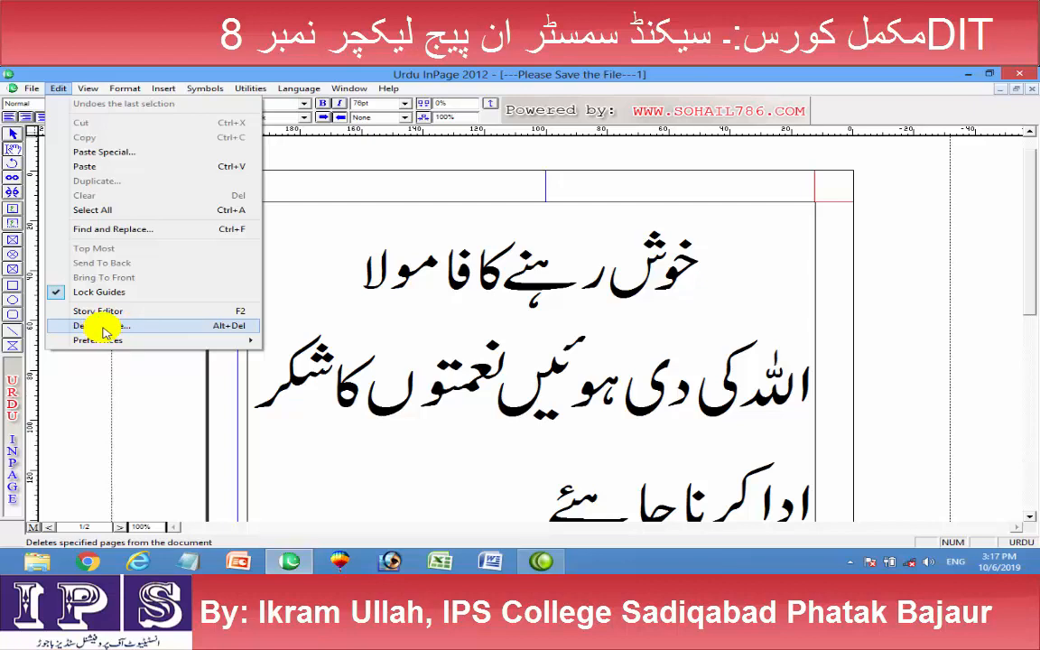
click(104, 328)
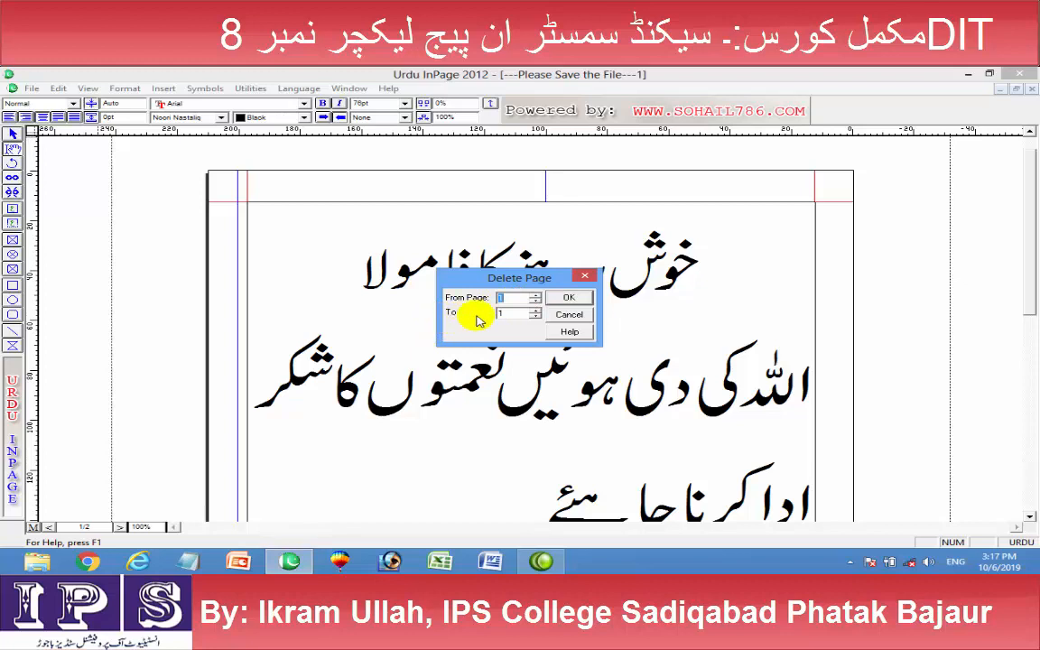
key(Tab)
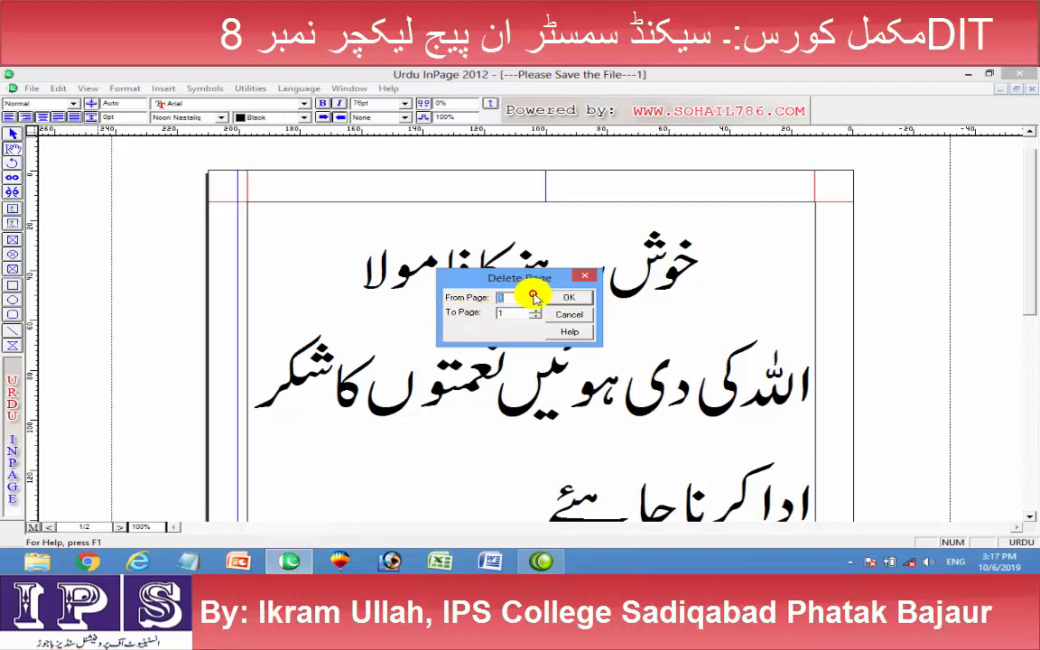
click(567, 299)
click(457, 336)
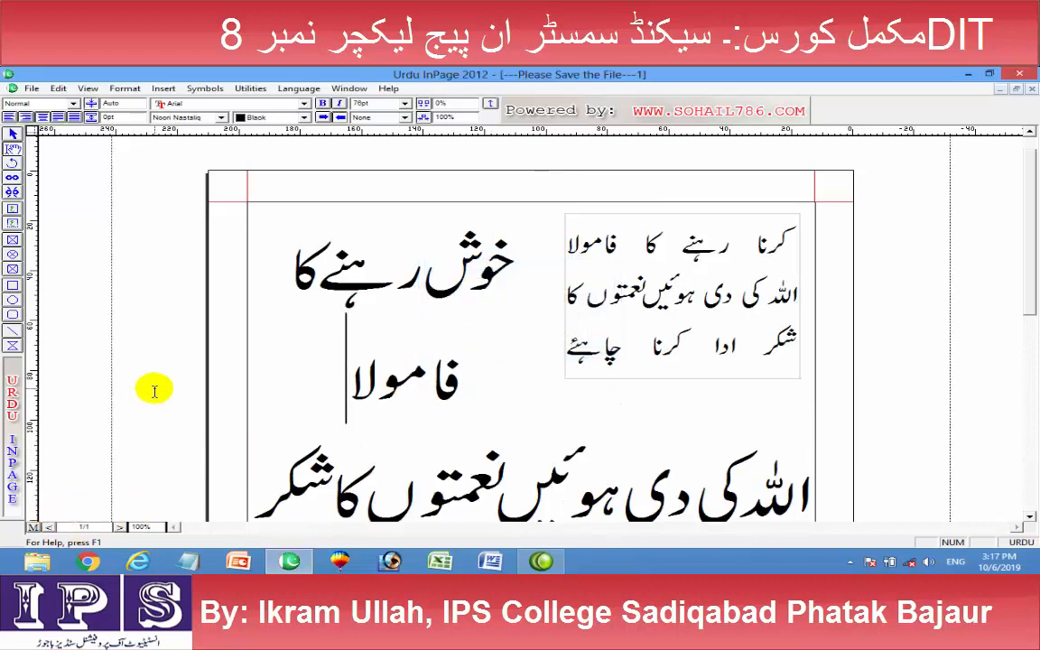
Step: Open the Keyboard Preferences, shift the dialog aside, and view the Phonetic keyboard layout
click(57, 89)
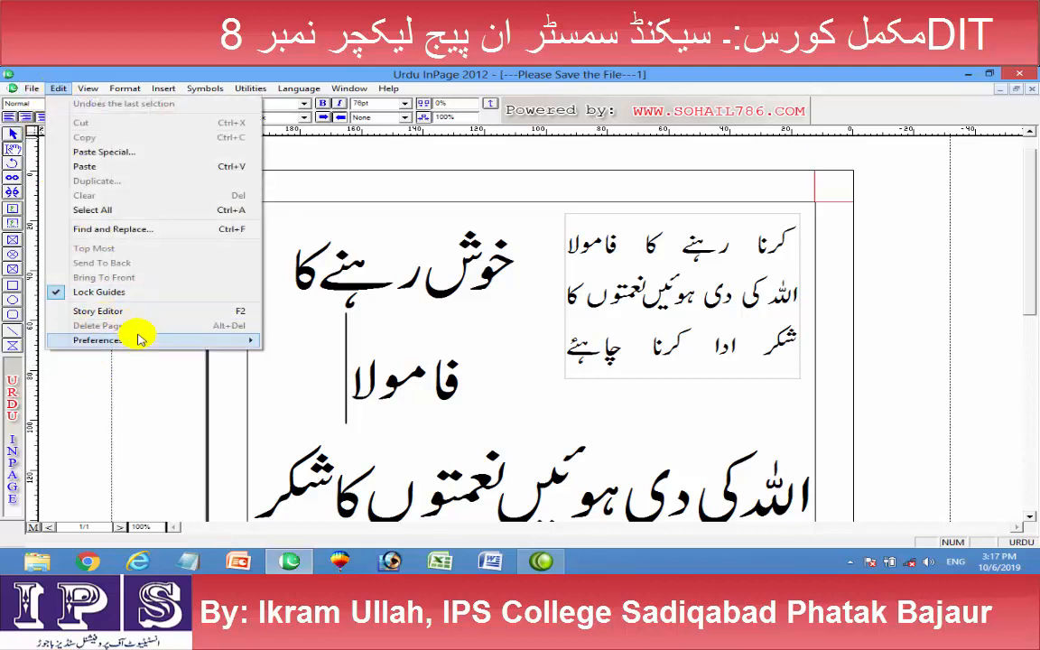
mouse_move(140, 339)
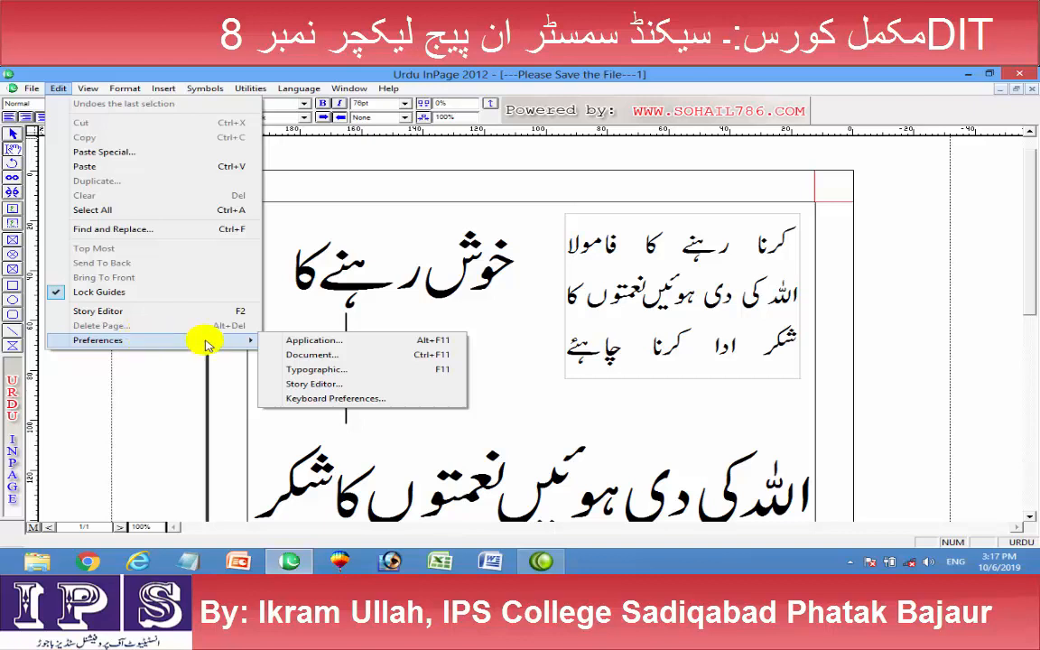
click(356, 401)
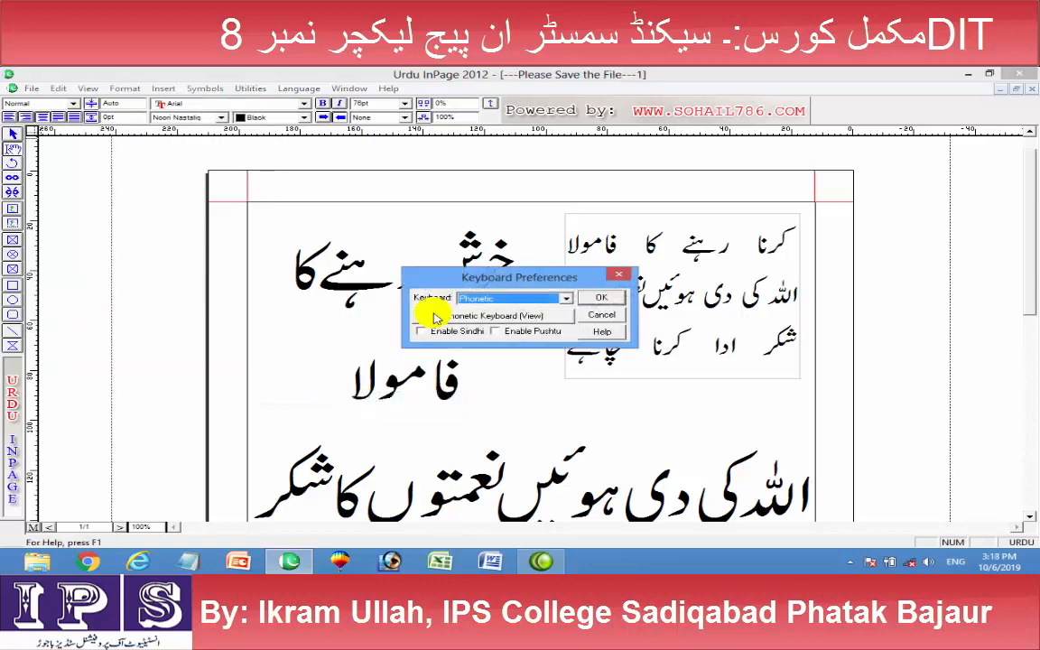
drag(441, 280, 214, 217)
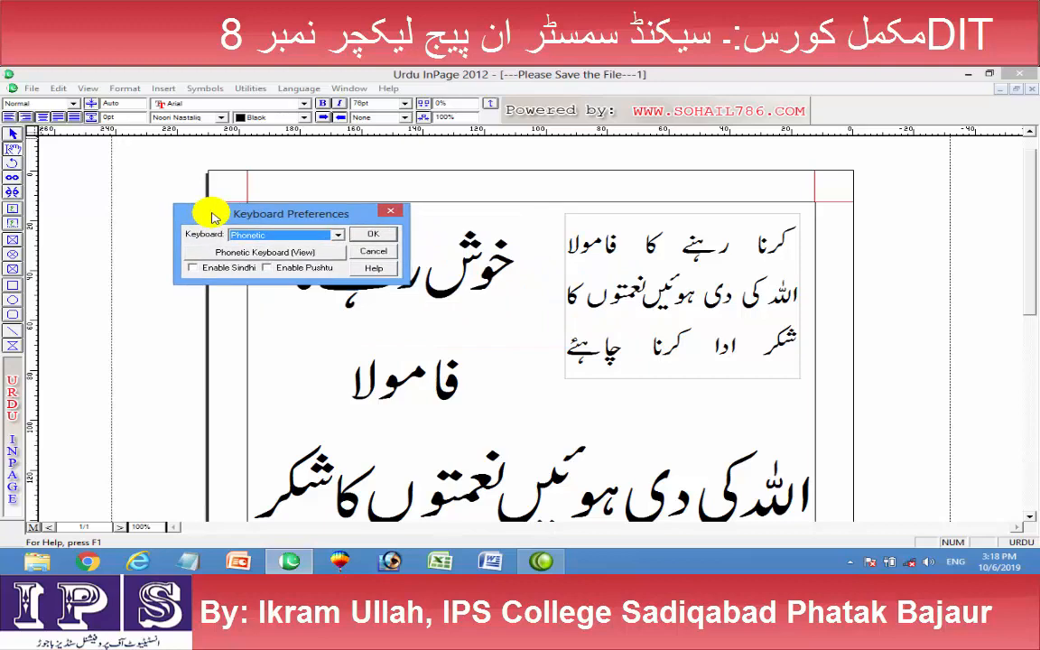
click(276, 253)
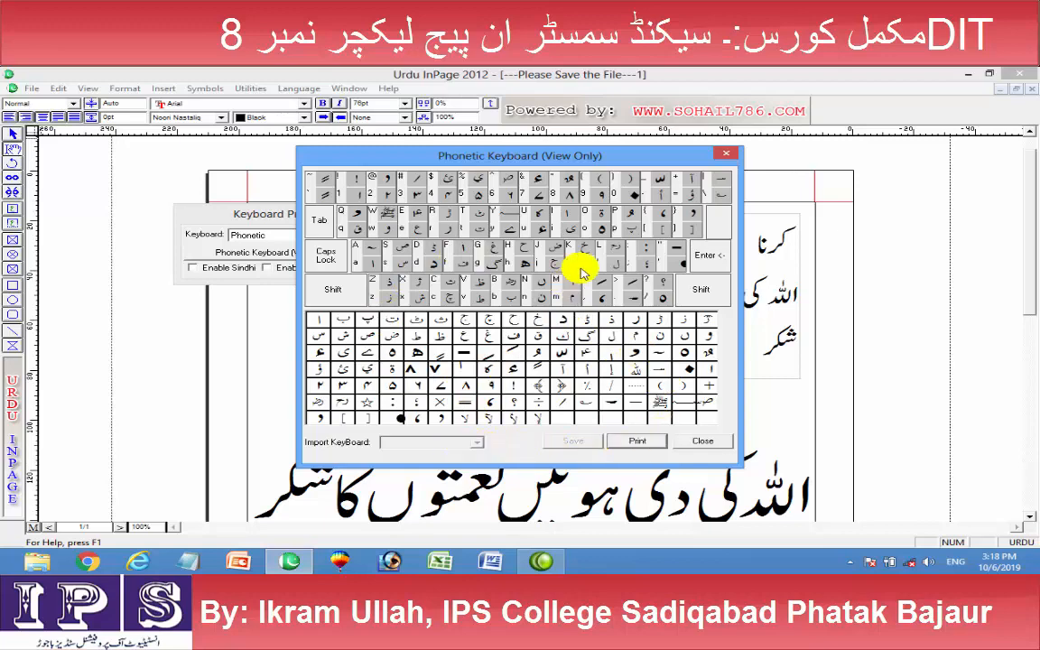
Step: Close the Phonetic layout, choose User Defined Keyboard 5 in the Keyboard Preferences, and open its layout, shifting the window aside
click(725, 153)
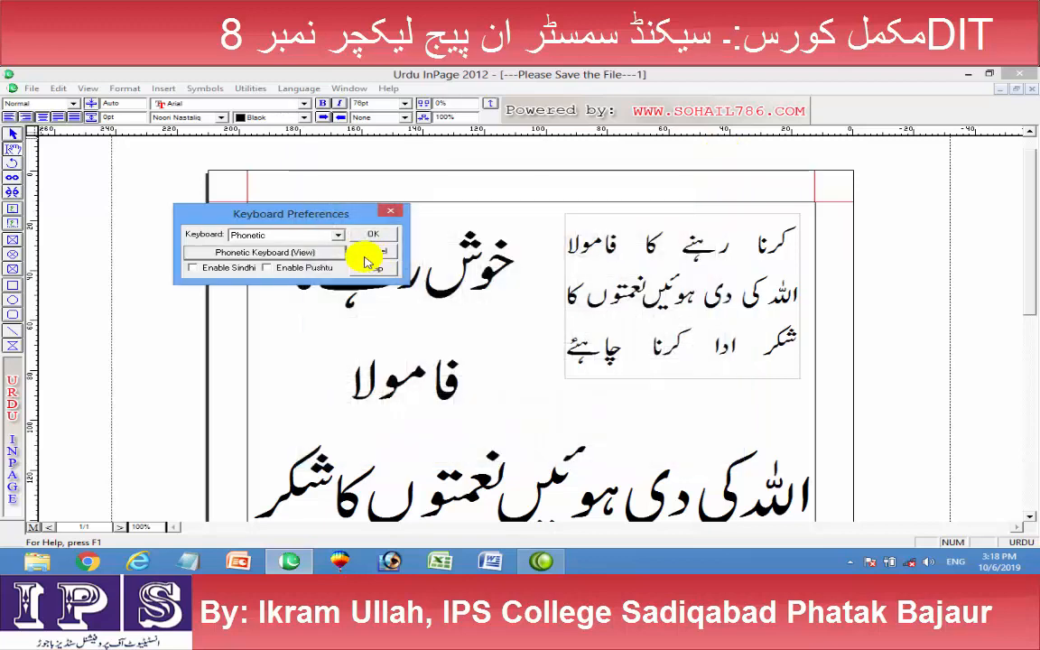
click(338, 235)
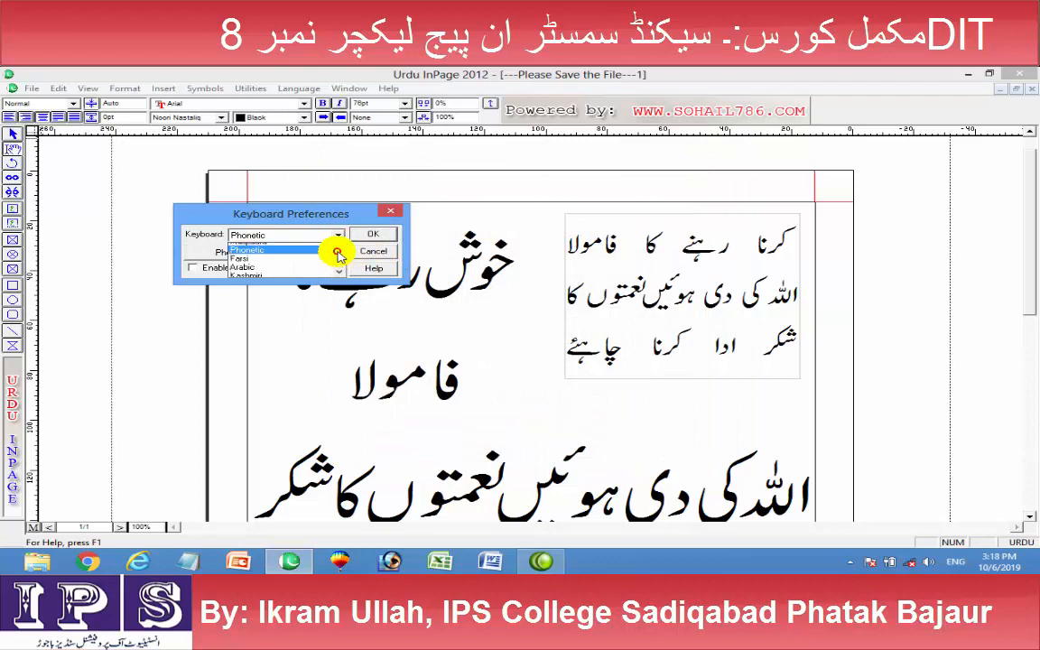
scroll(281, 260, down, 5)
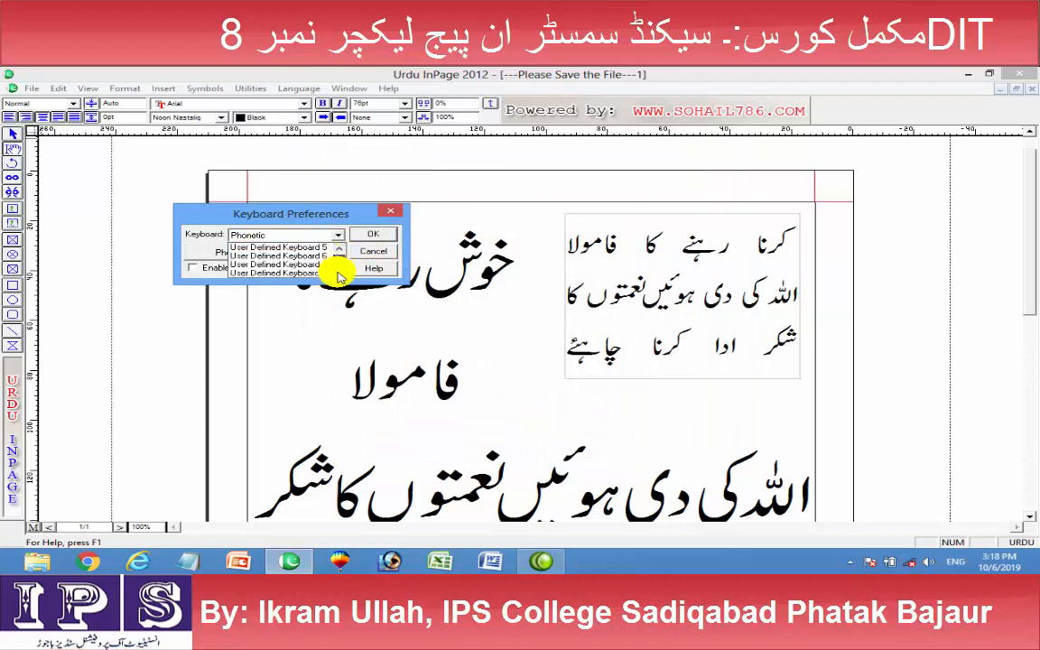
click(296, 247)
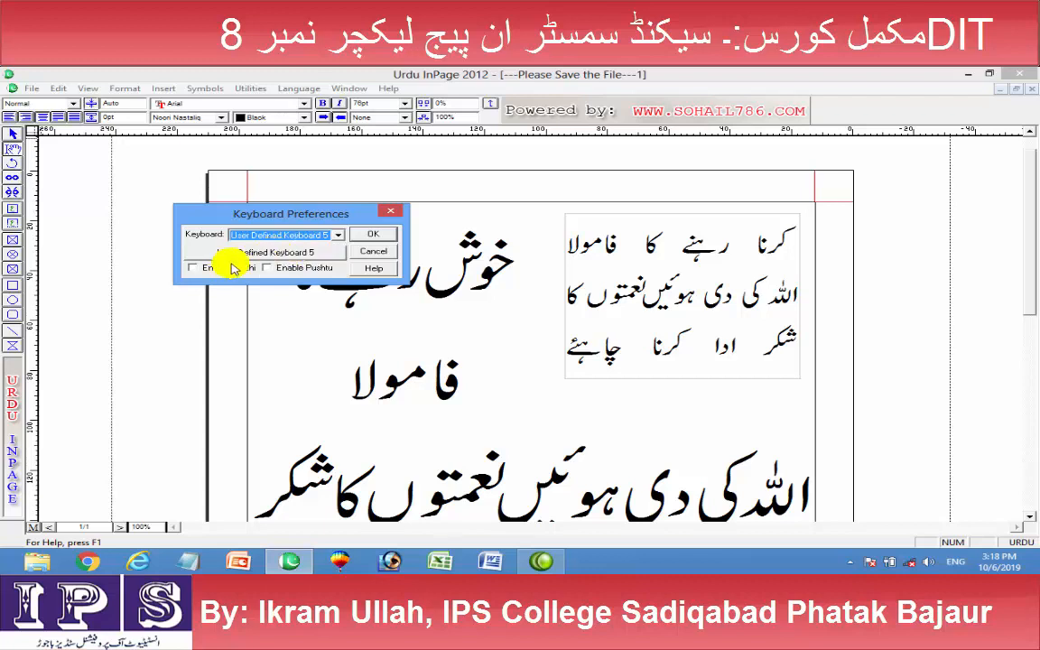
click(310, 252)
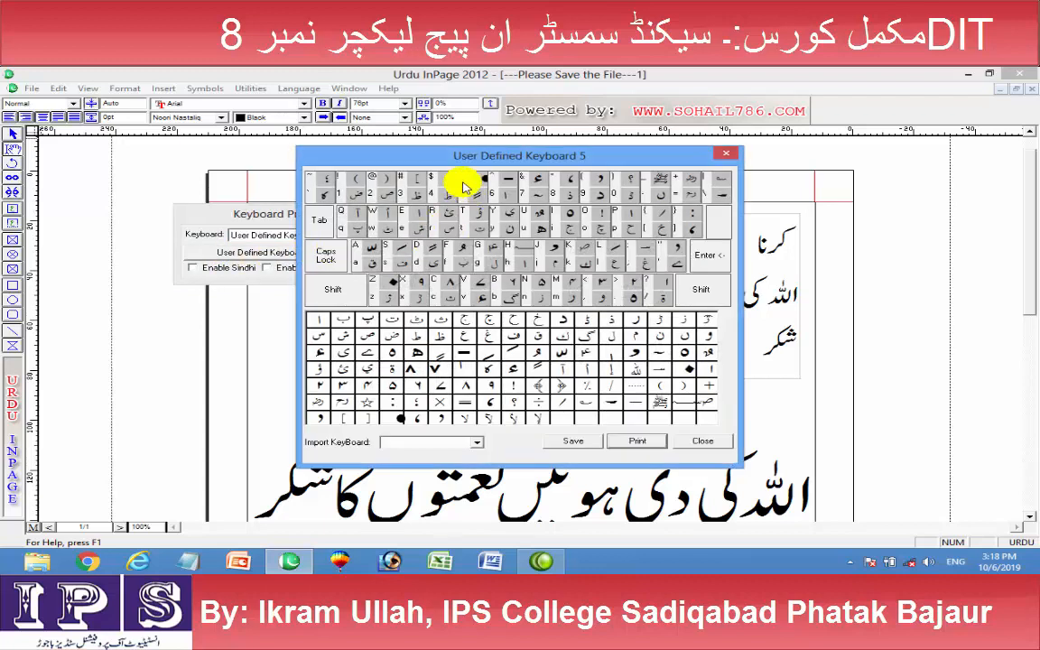
drag(424, 152, 327, 121)
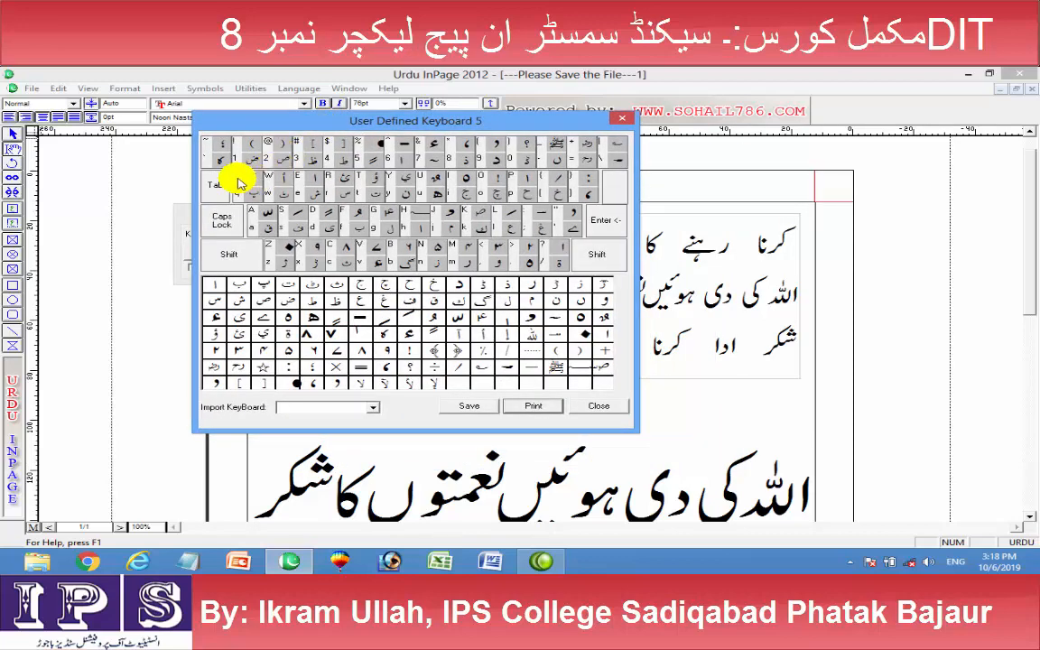
Step: Assign the letter ط to the q key and ل to the shifted L key, and close the keyboard layout and Keyboard Preferences without saving
click(309, 305)
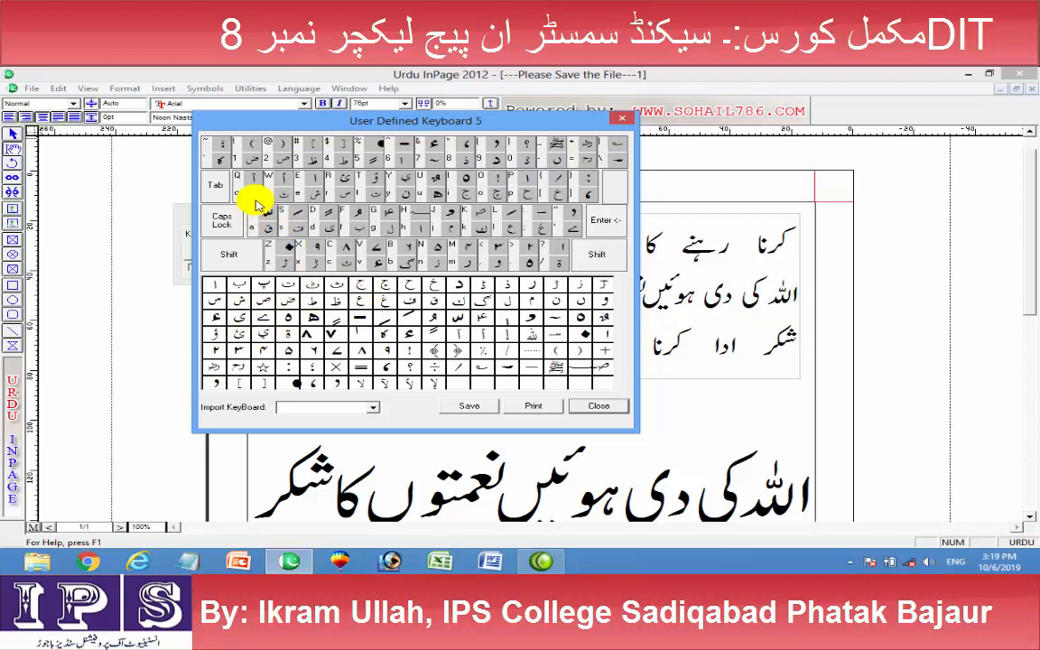
click(507, 300)
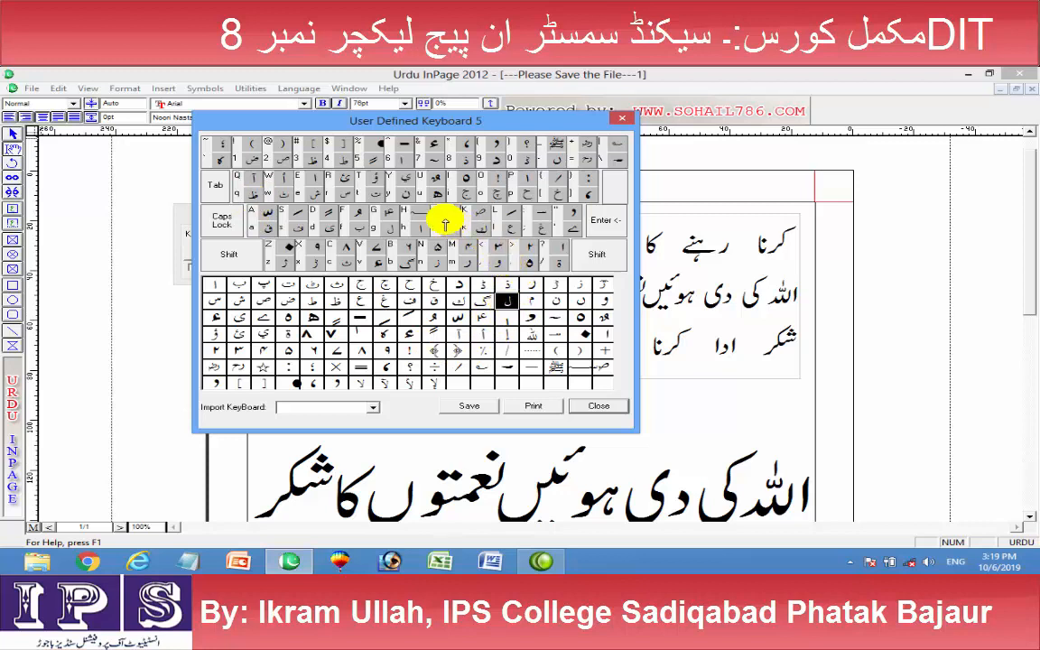
click(511, 214)
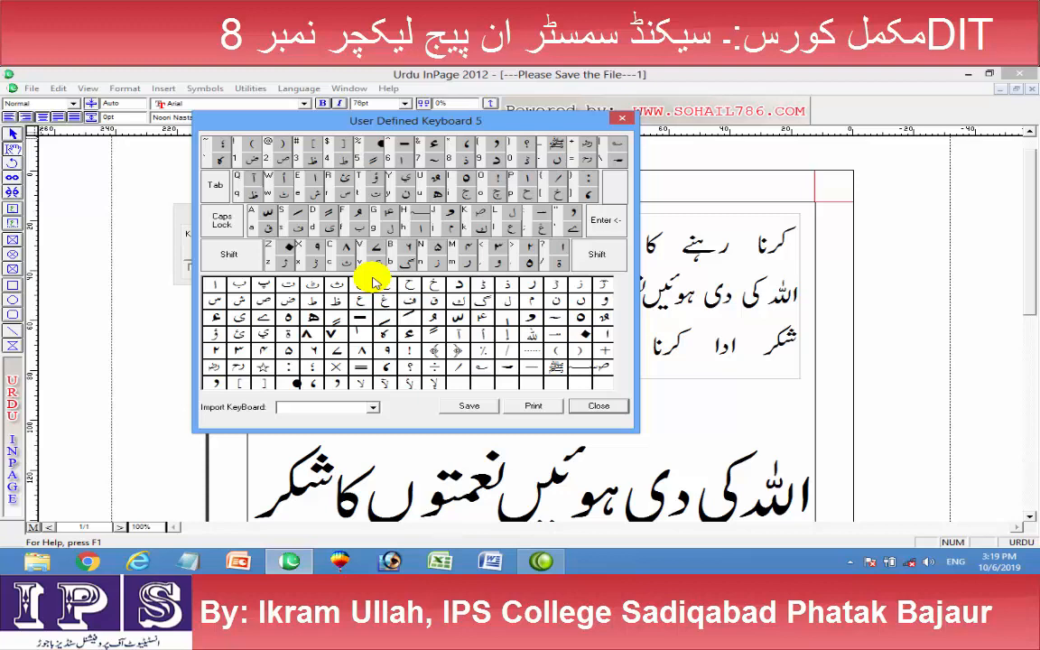
click(621, 118)
click(388, 210)
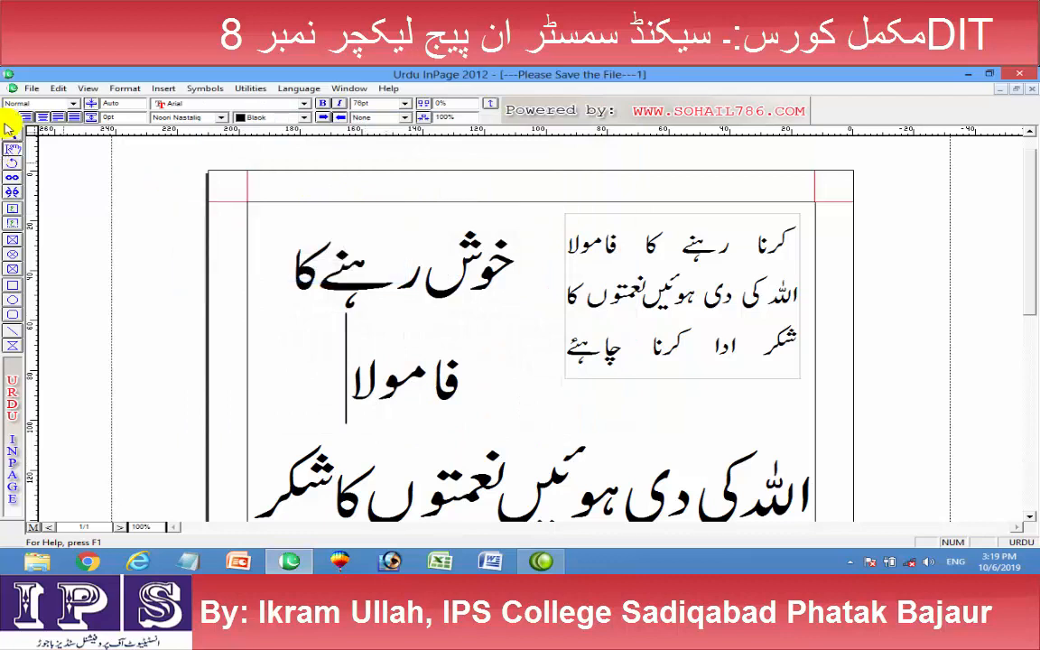
Step: Set the Story Editor's font size to 36pt in its preferences
click(58, 87)
mouse_move(199, 341)
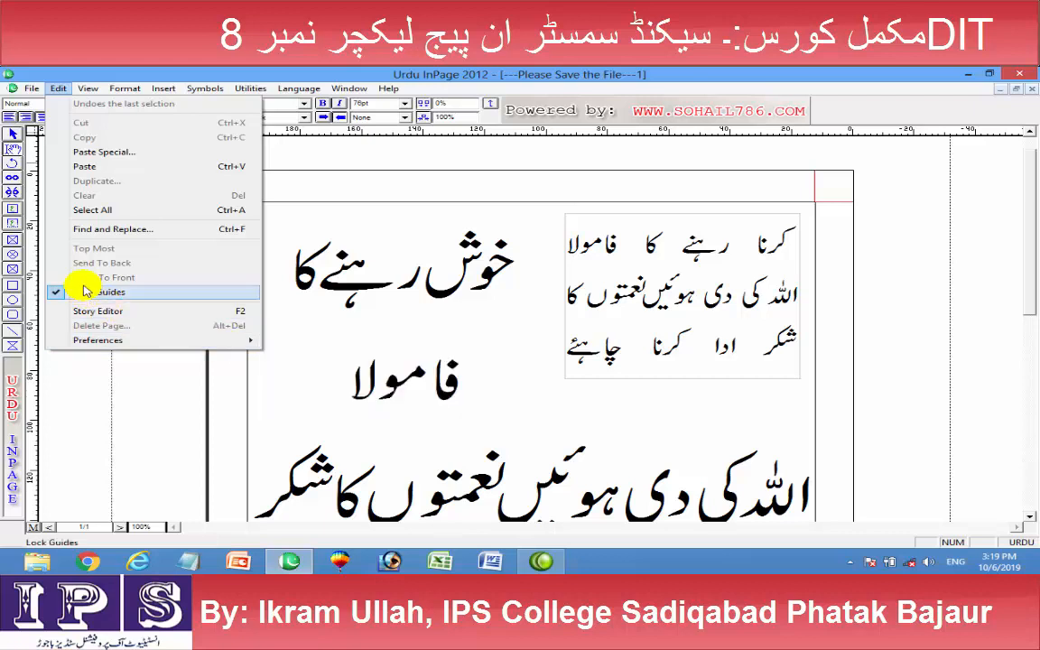
mouse_move(198, 340)
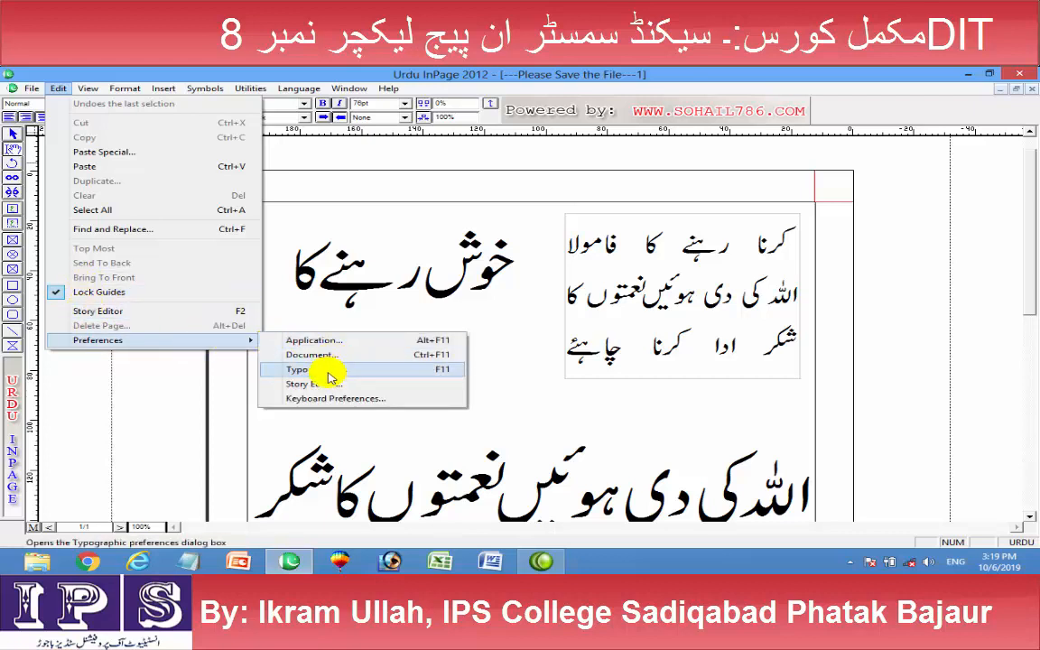
click(320, 379)
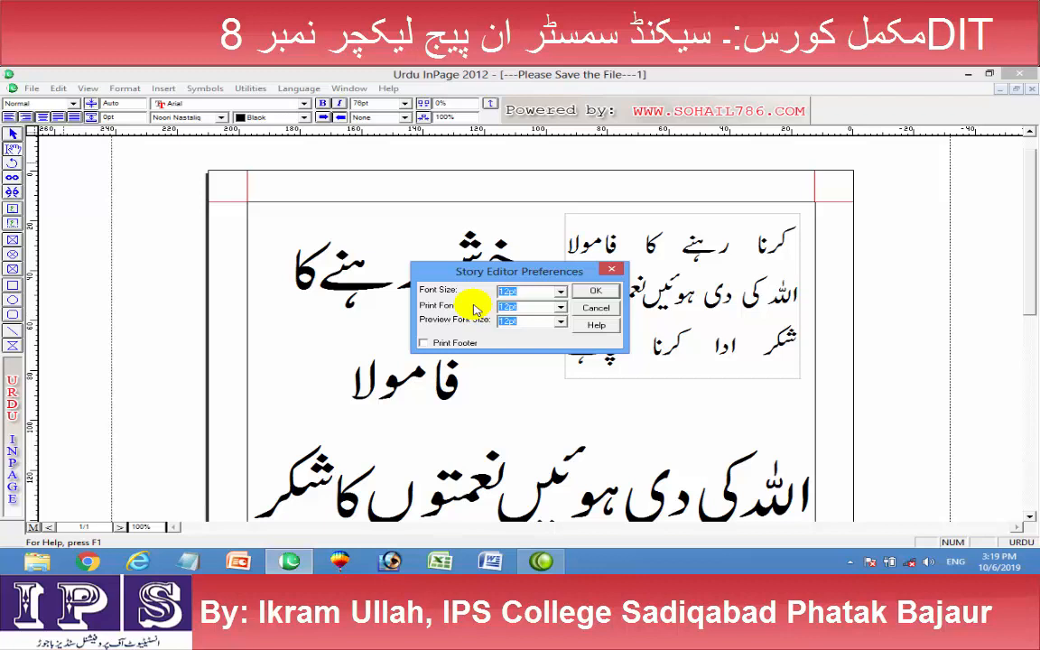
click(561, 291)
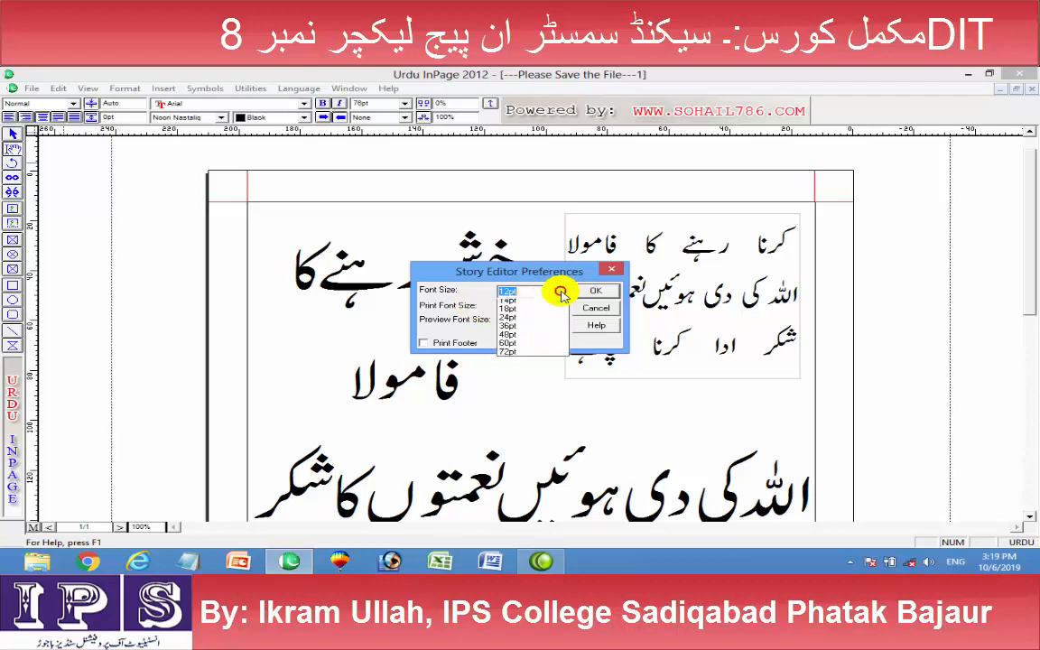
click(533, 355)
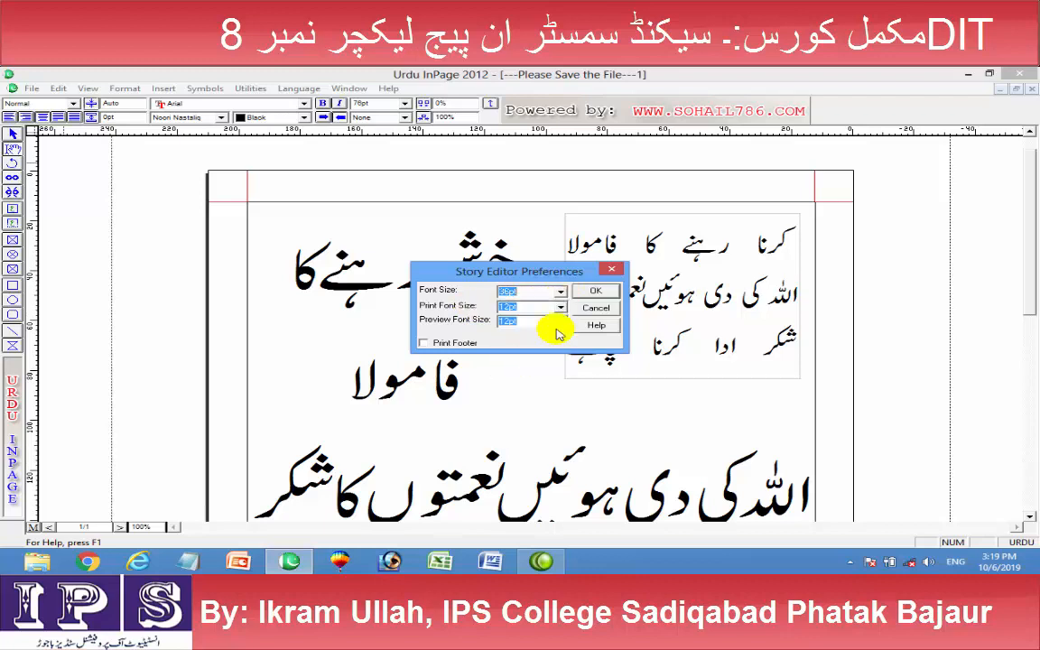
click(589, 294)
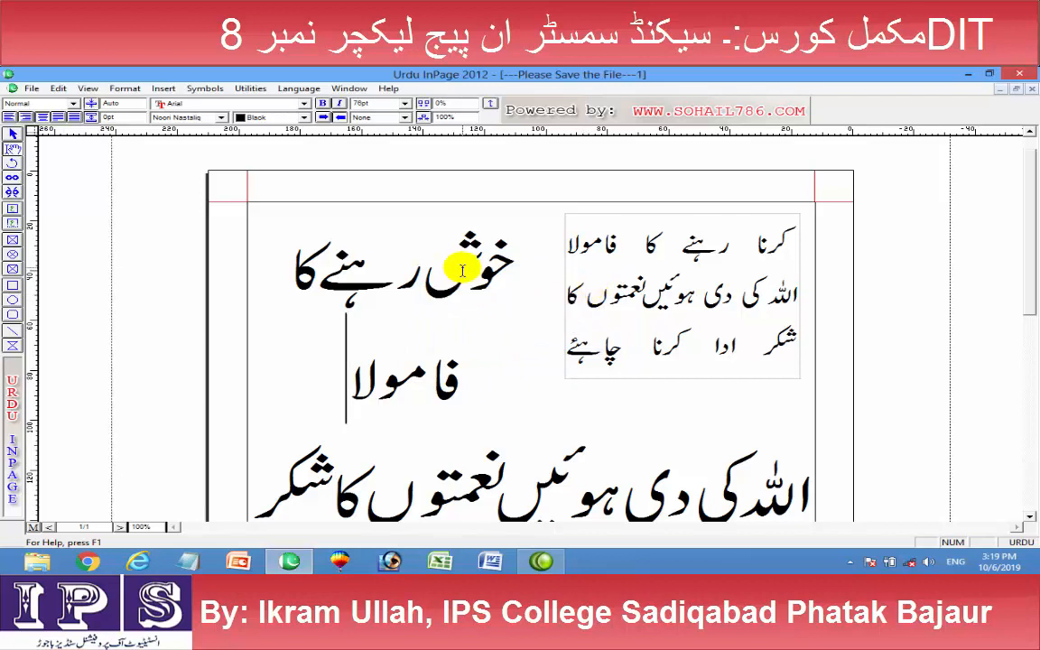
Step: Open the Application Preferences, try red as the user guides color, and cancel the color choice
click(58, 89)
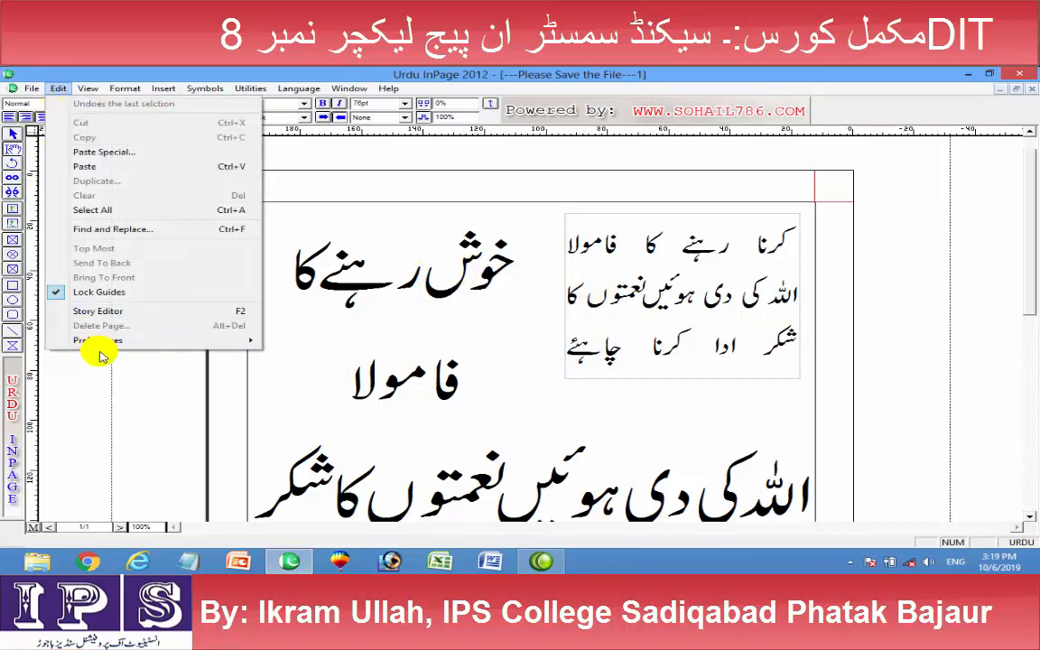
mouse_move(165, 342)
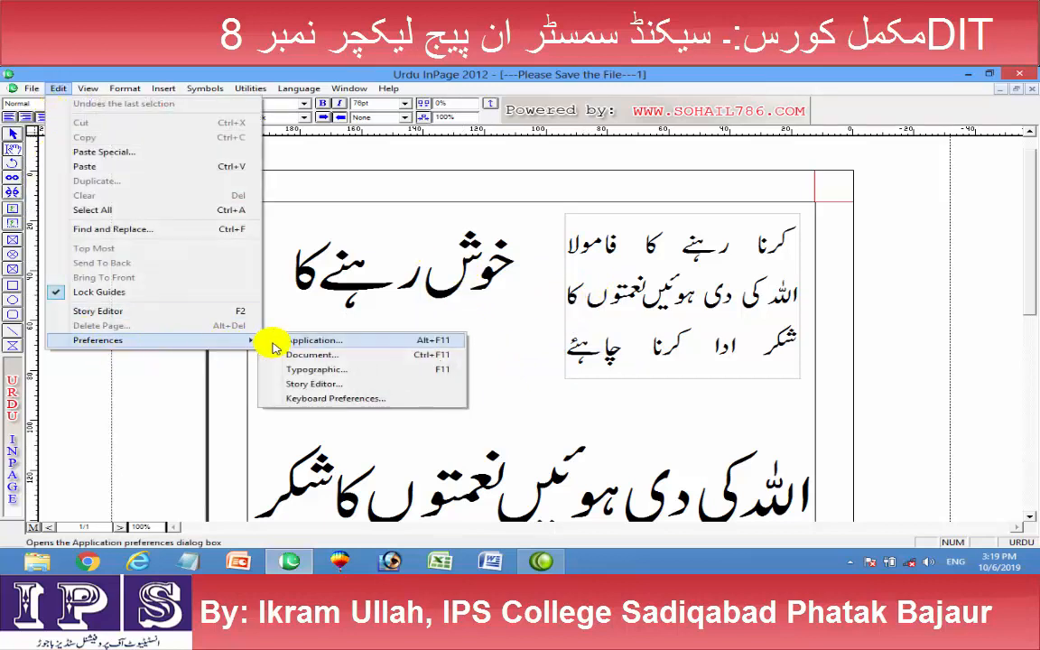
click(342, 344)
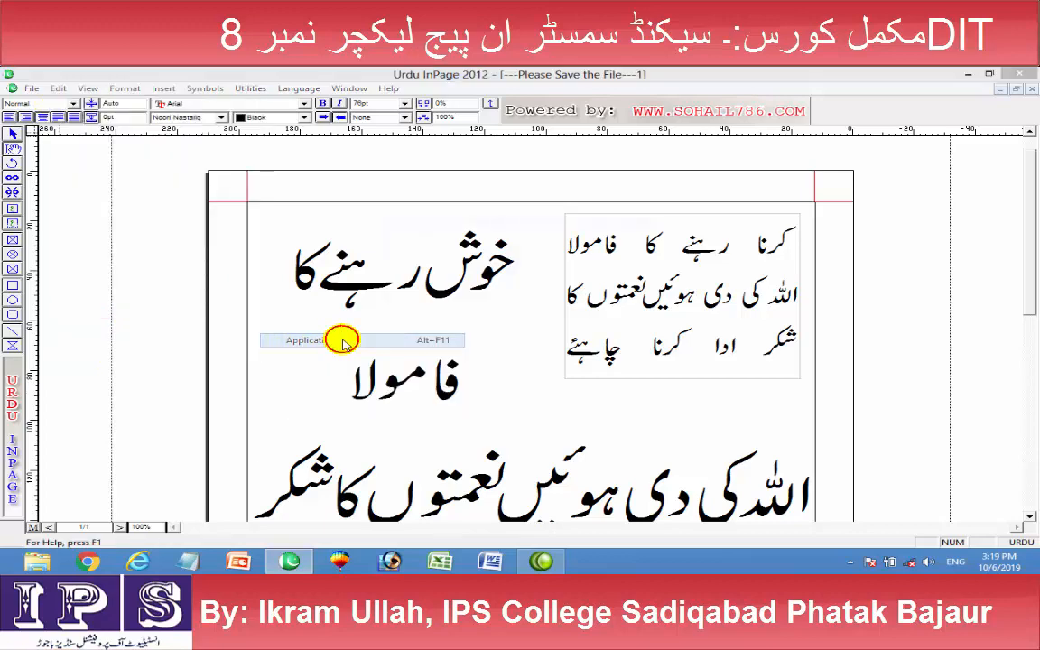
drag(407, 206, 560, 169)
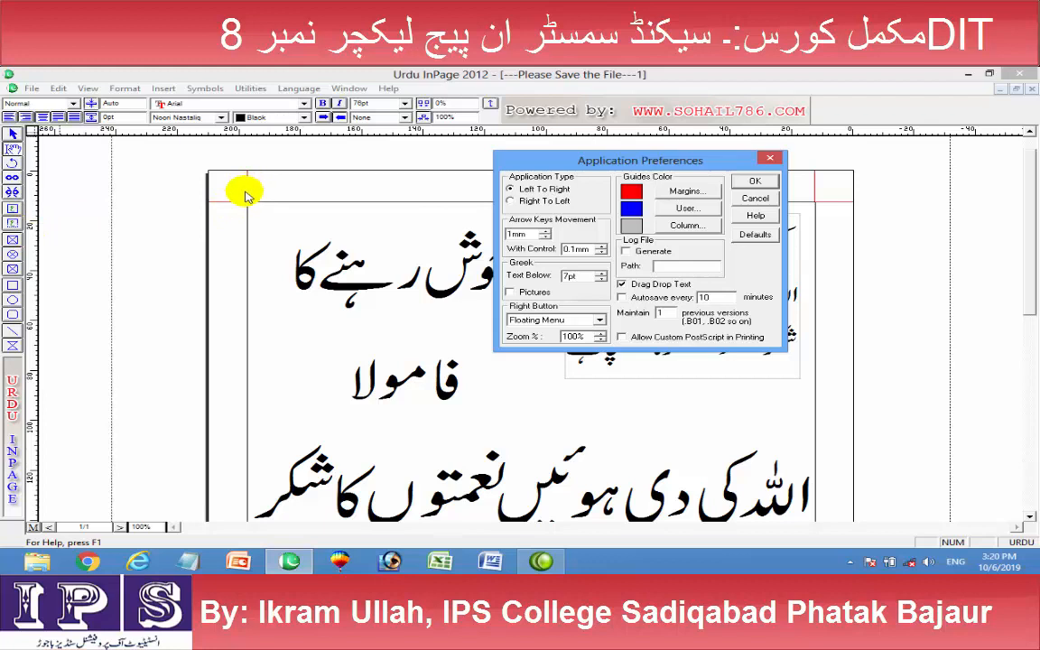
click(702, 211)
click(440, 253)
click(598, 204)
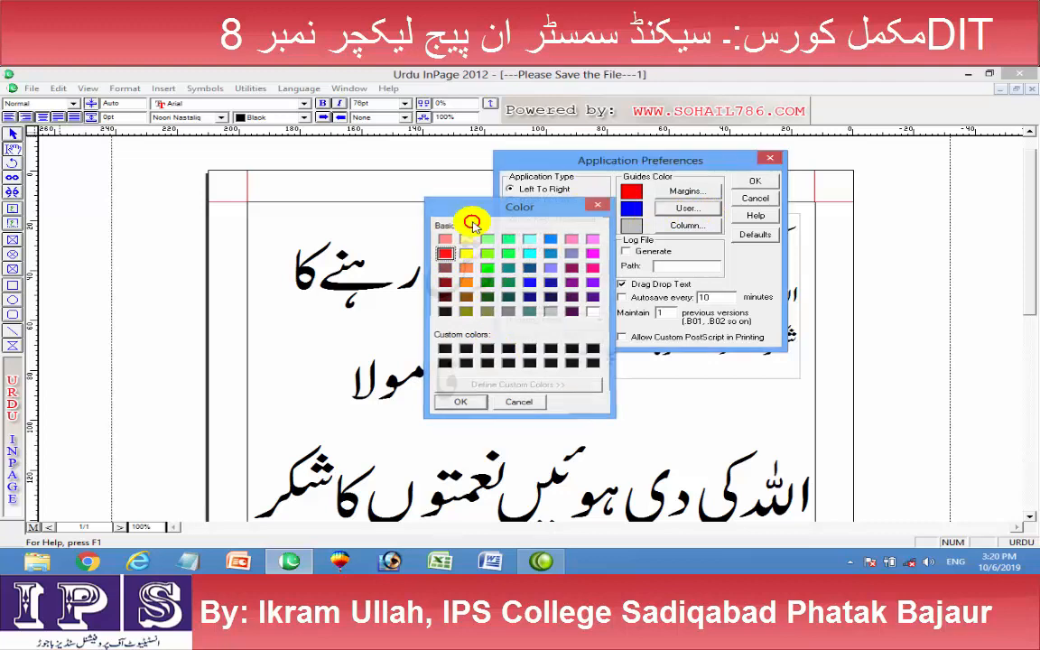
Step: Move the Application Preferences dialog aside and set the application type to Right To Left
mouse_move(695, 161)
mouse_down()
mouse_move(598, 153)
mouse_move(657, 139)
mouse_move(680, 148)
mouse_up()
drag(494, 158, 595, 206)
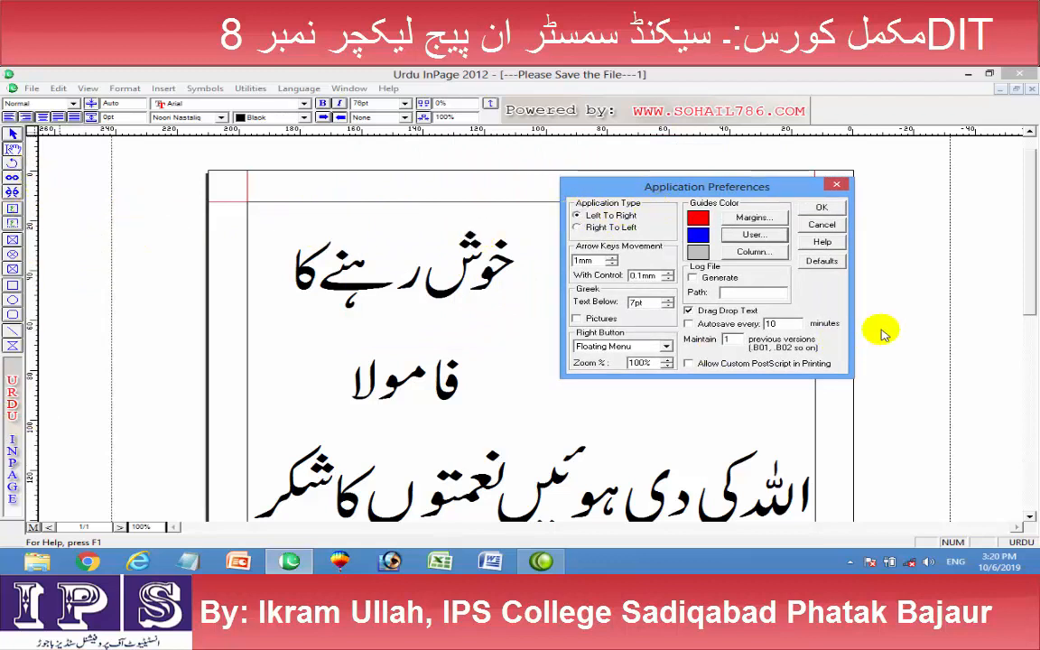
click(579, 227)
click(835, 210)
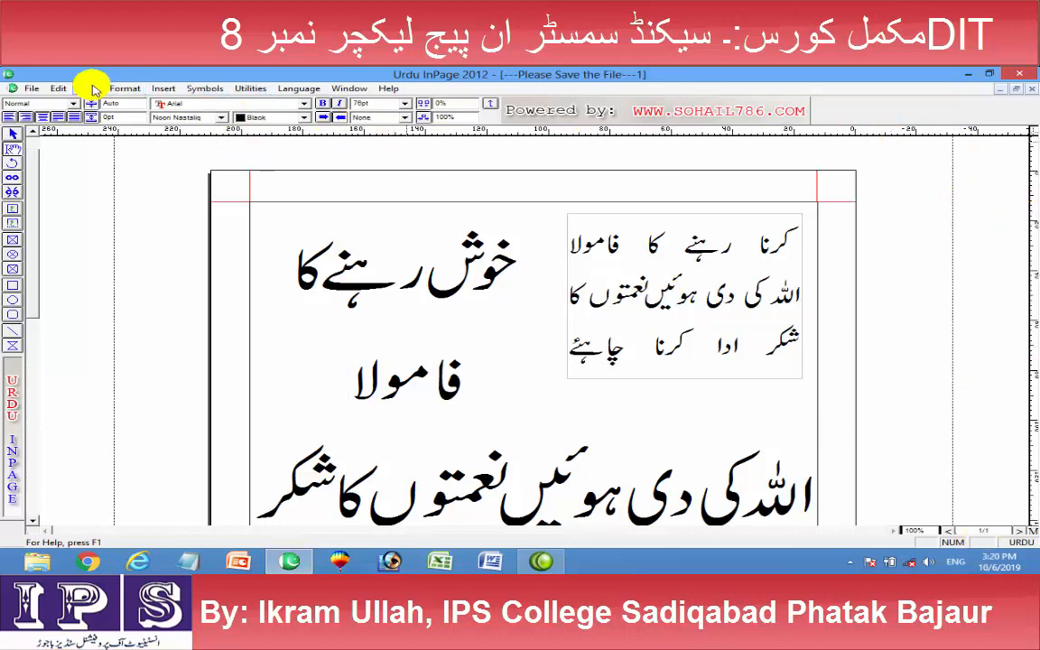
Step: Reopen the Application Preferences and set the application type back to Left To Right
click(59, 88)
mouse_move(213, 339)
click(336, 338)
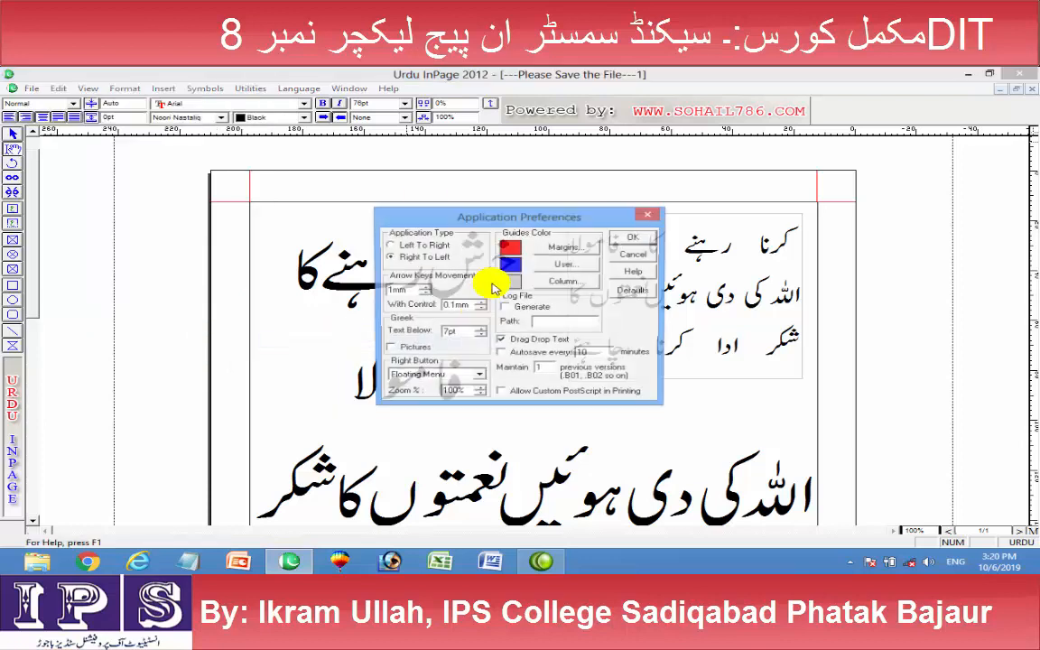
click(397, 245)
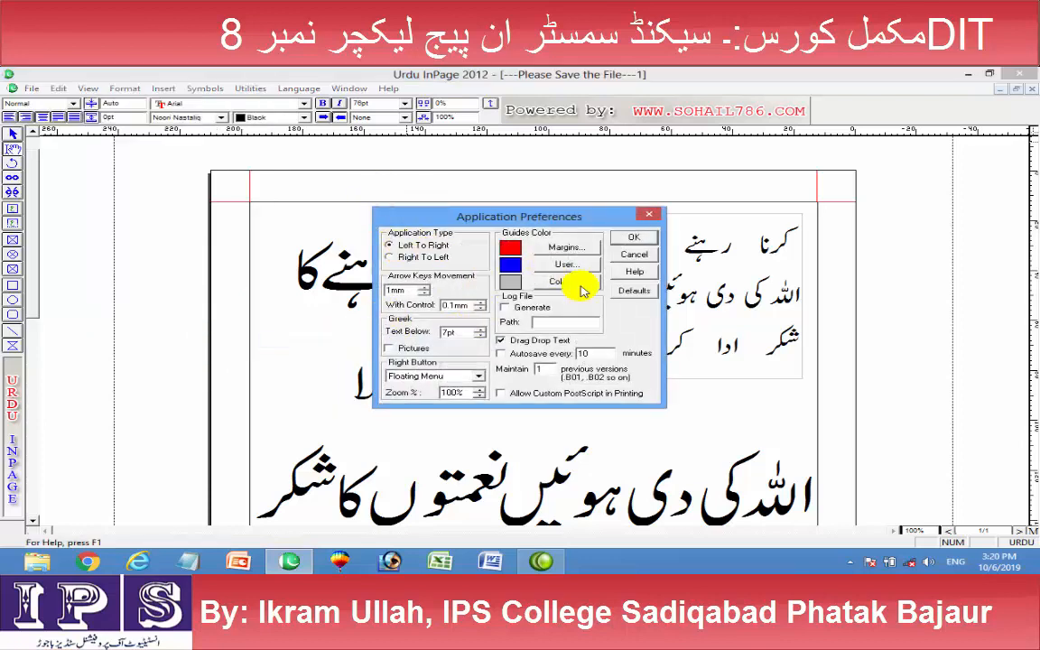
click(624, 240)
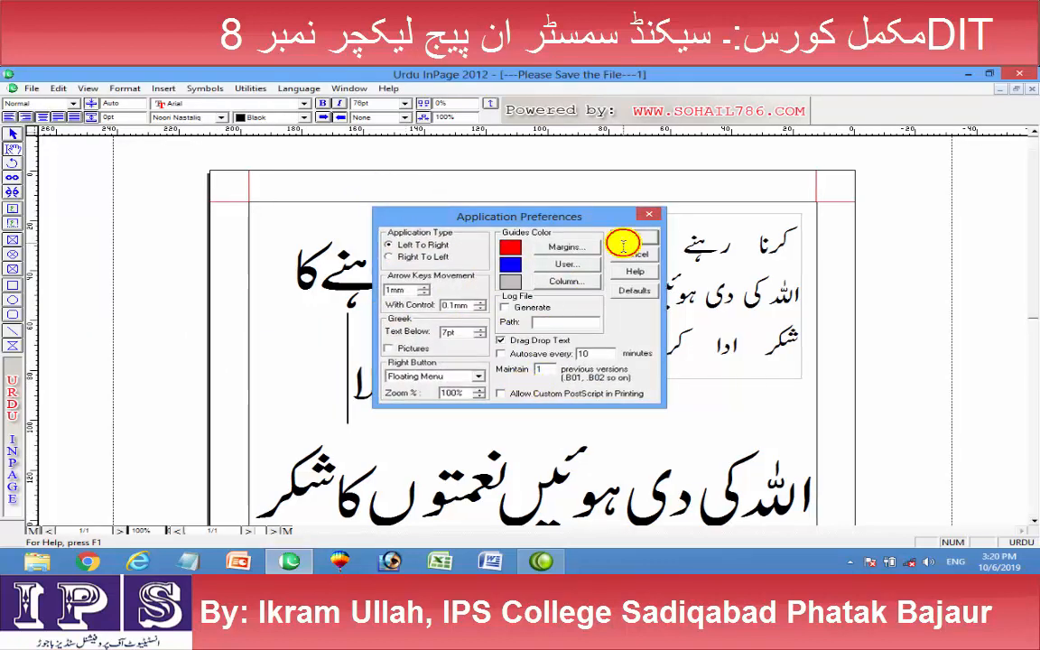
Step: Review the measurement units, guides, pasteboard and ruler settings in the Document Preferences, and close them without changes
click(58, 89)
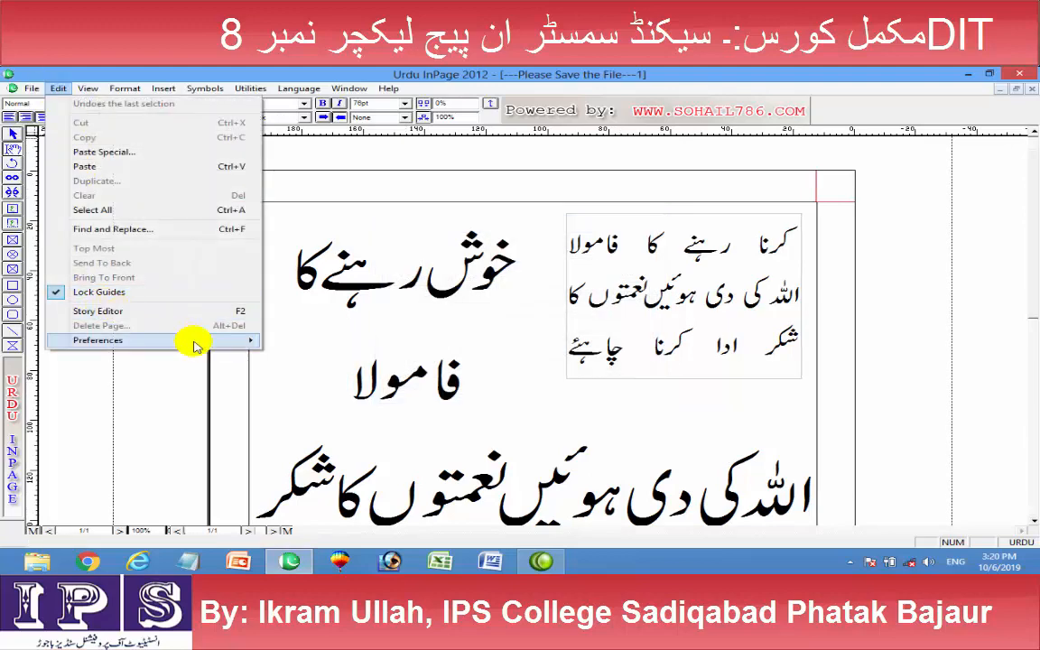
mouse_move(258, 341)
click(341, 353)
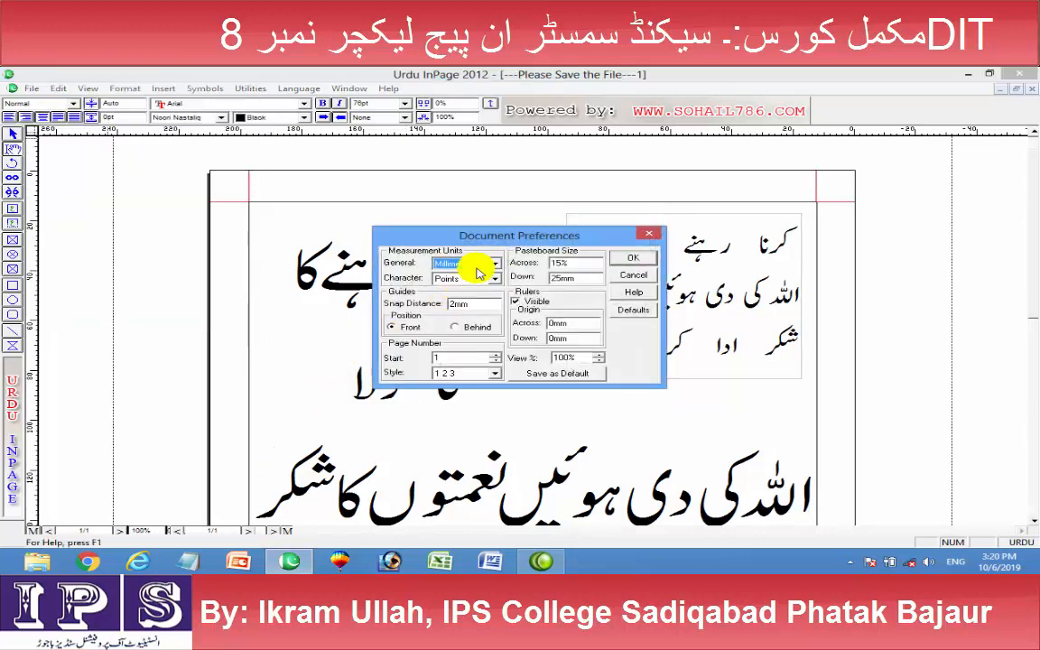
drag(569, 236, 579, 283)
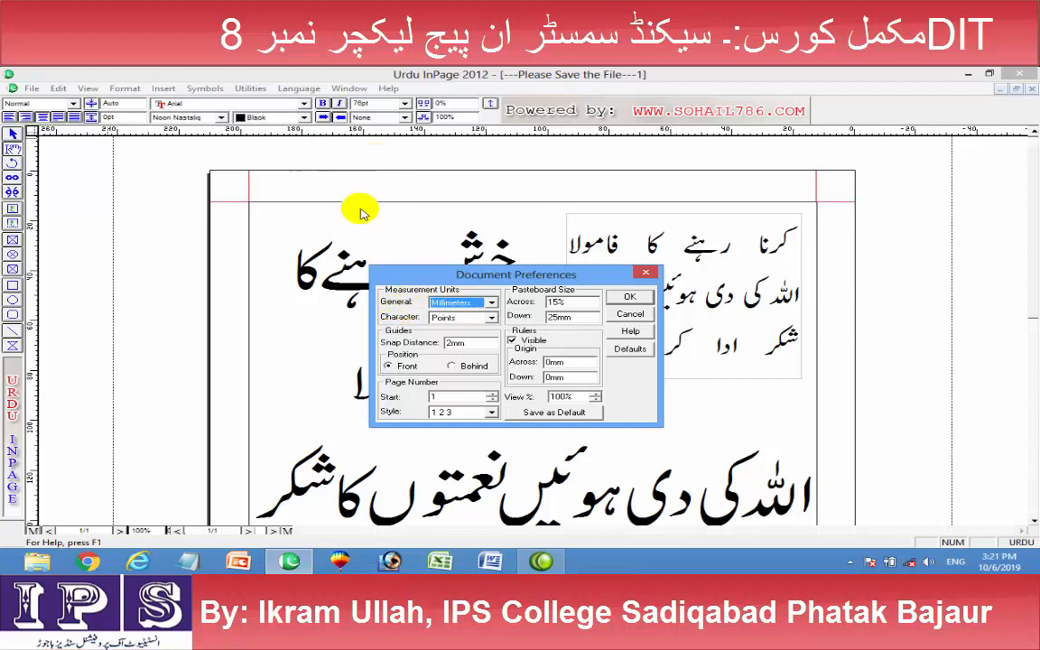
click(649, 274)
Step: Highlight the text frame's column spacing and rotation values with the Arrow tool active, and put the text cursor in the page's first line
click(13, 134)
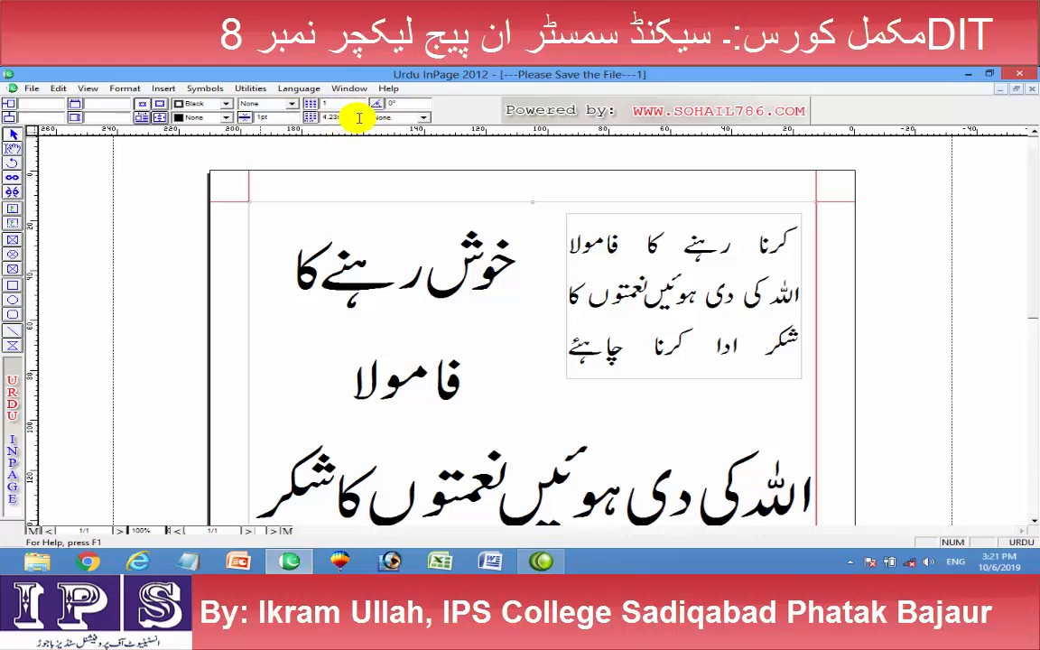
drag(358, 118, 310, 126)
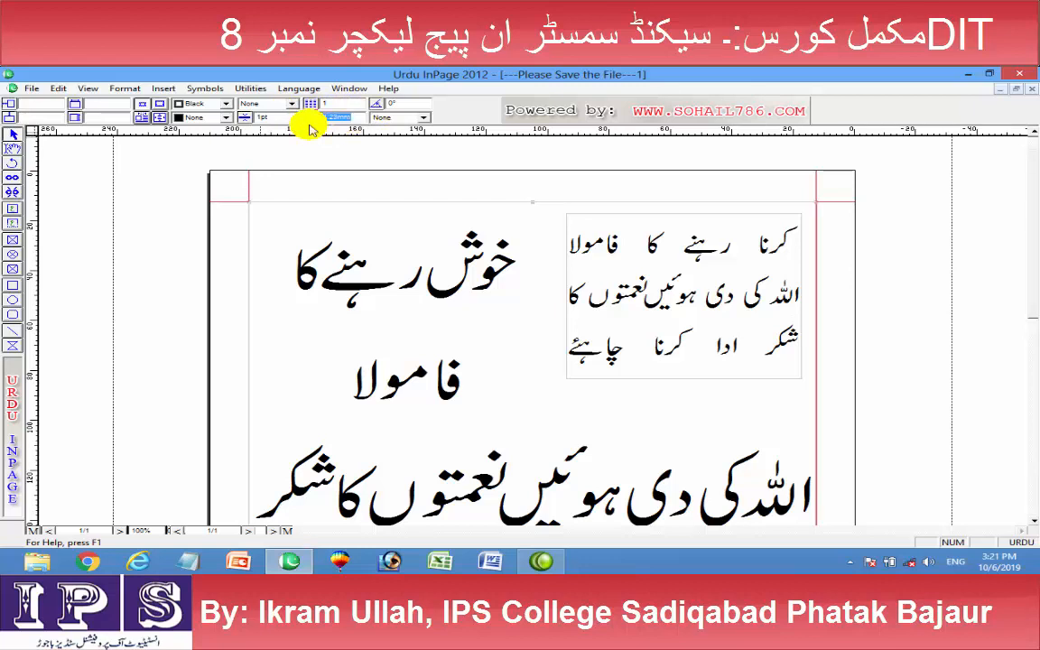
drag(402, 107, 387, 108)
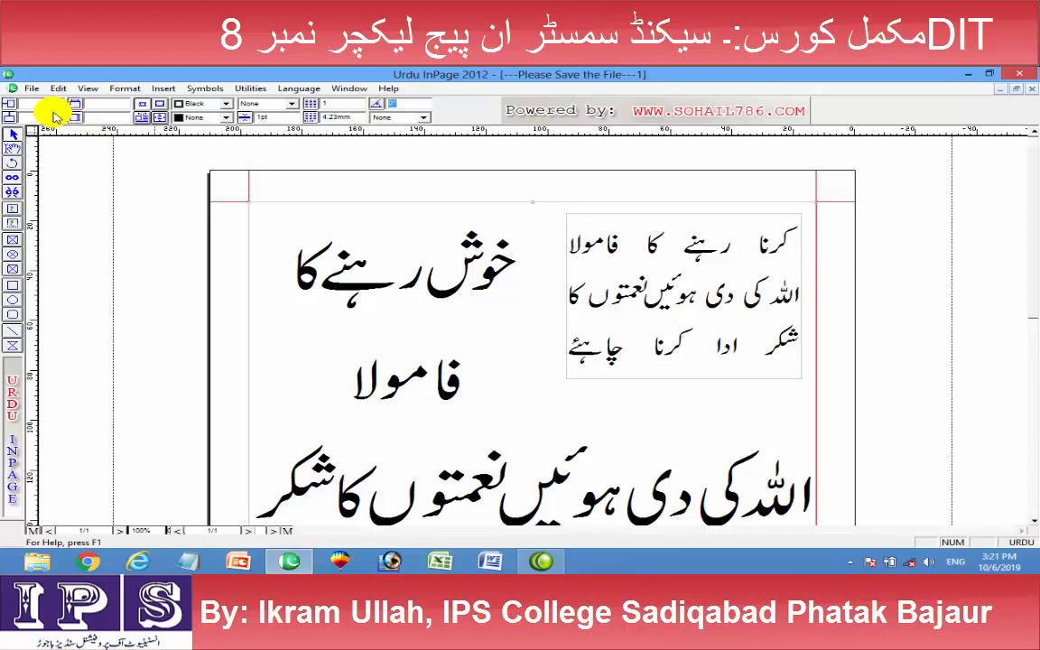
click(13, 153)
click(395, 257)
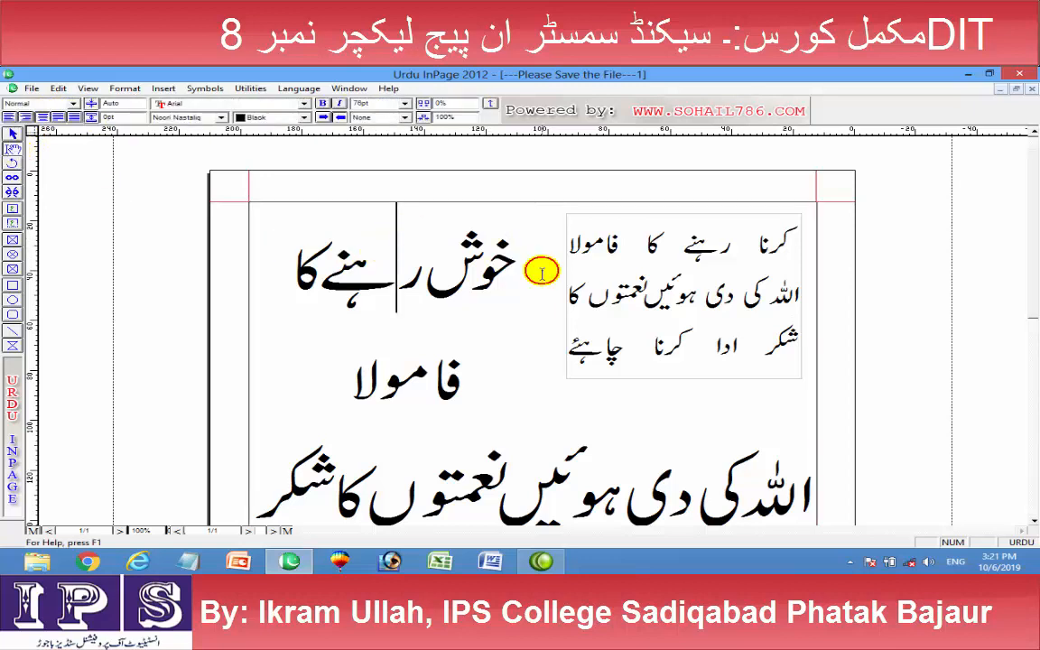